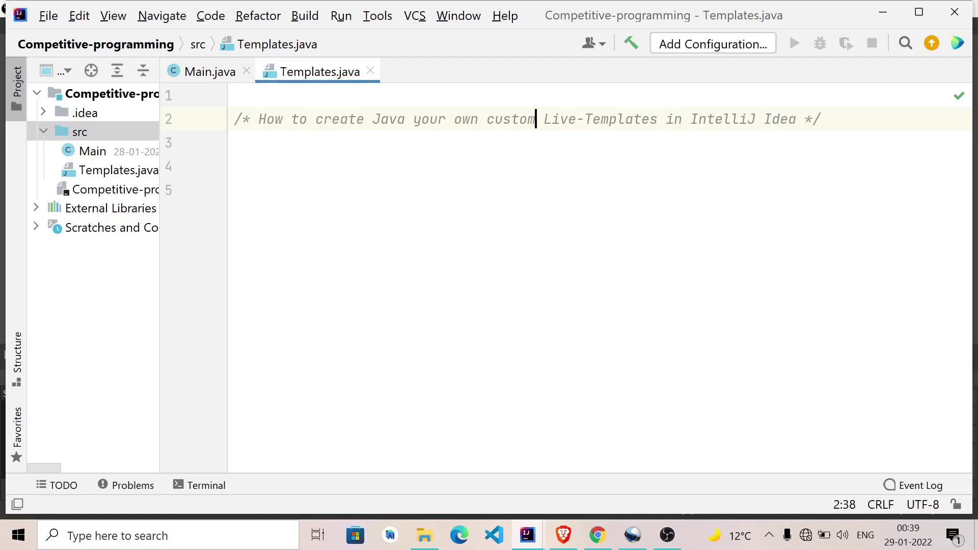
# Insert a blank line under the custom Java live templates title comment
pyautogui.press('End')
pyautogui.press('Return')
pyautogui.write('cl')
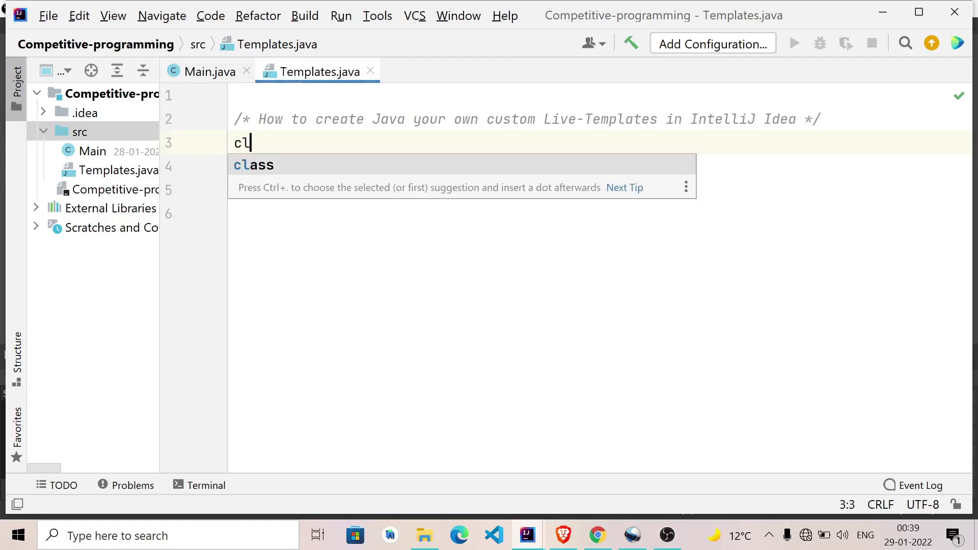
pyautogui.write('ass ')
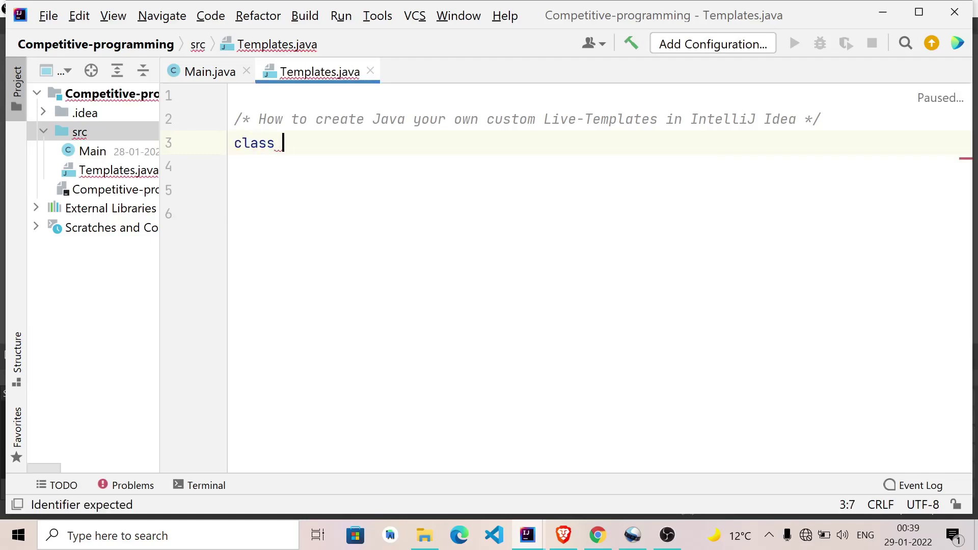
pyautogui.write('Template')
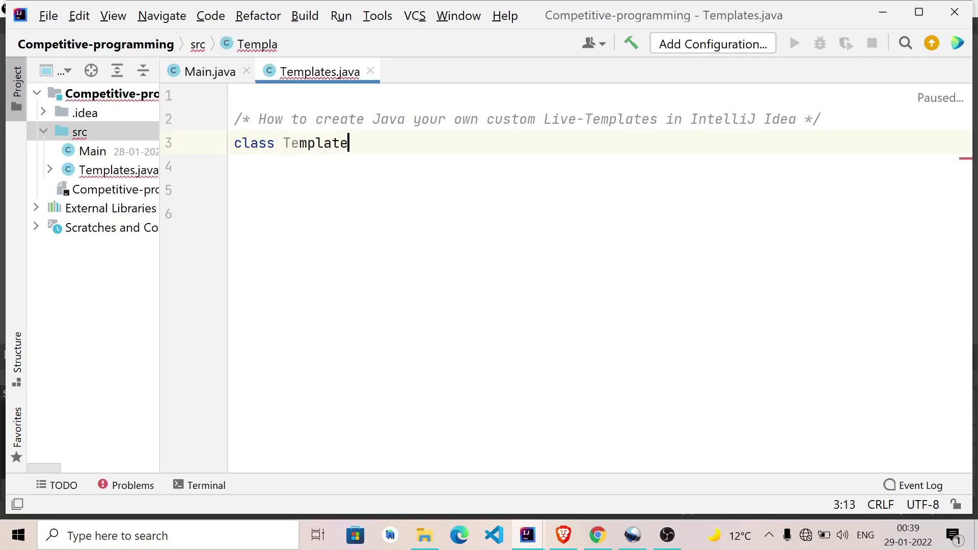
pyautogui.write('s{')
# Write class Templates and expand psvm into an empty main method inside it
pyautogui.press('Return')
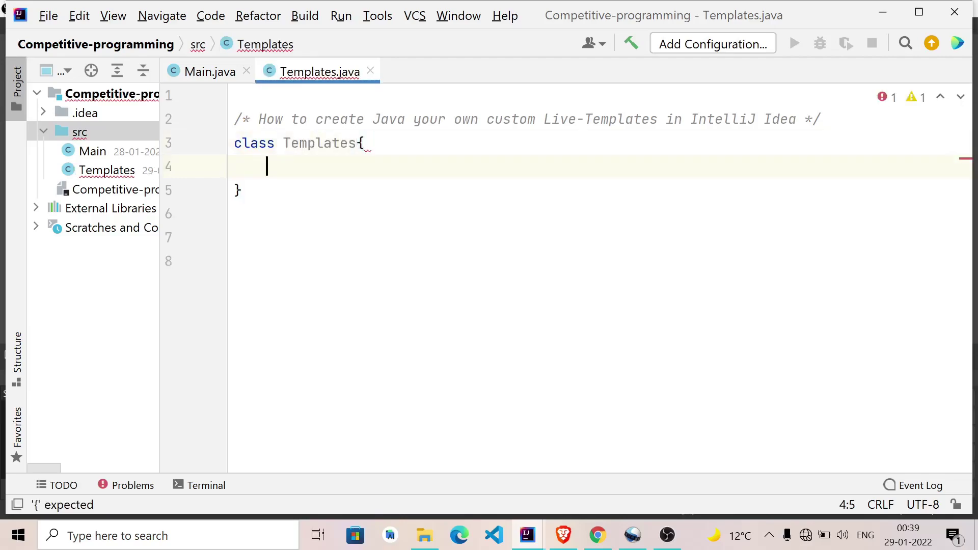
pyautogui.write('psvm')
pyautogui.press('Return')
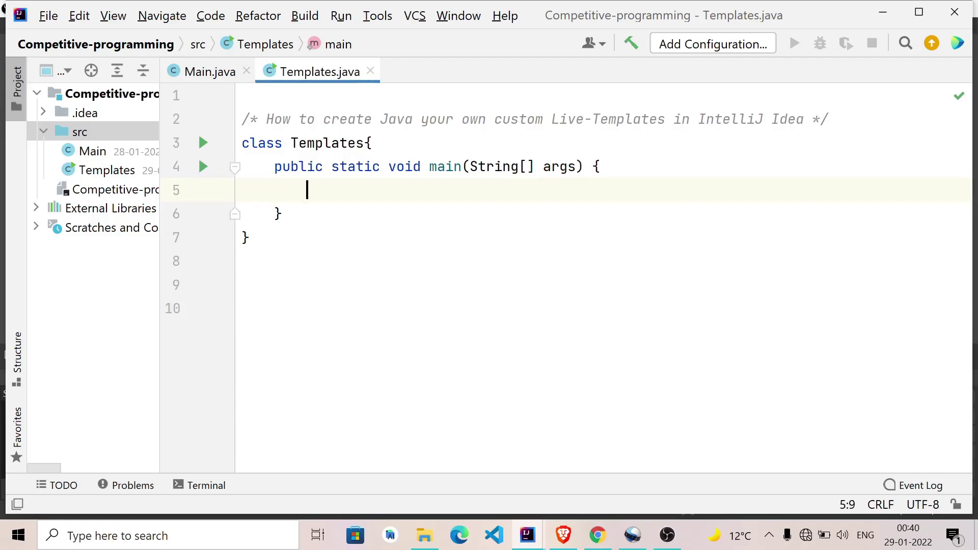
pyautogui.write('Scann')
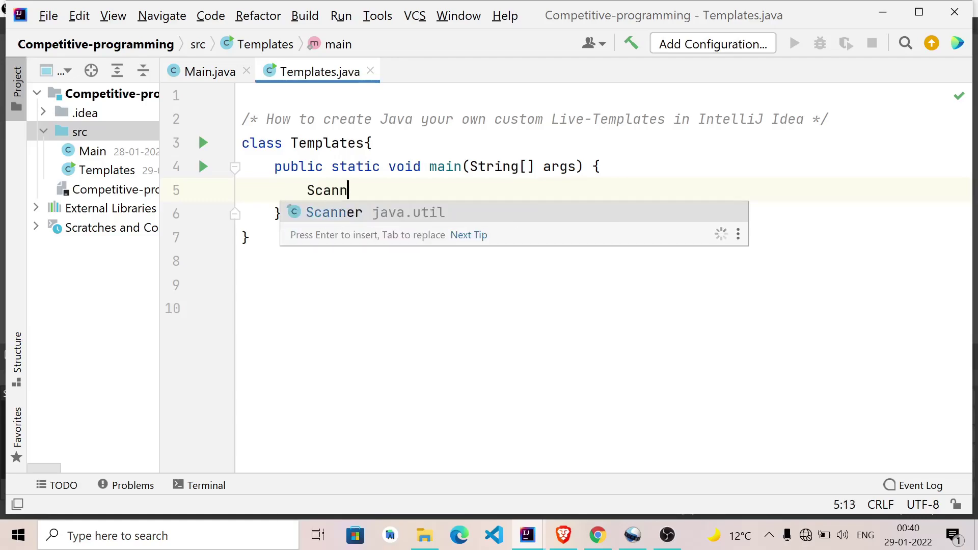
pyautogui.write('er sc = ')
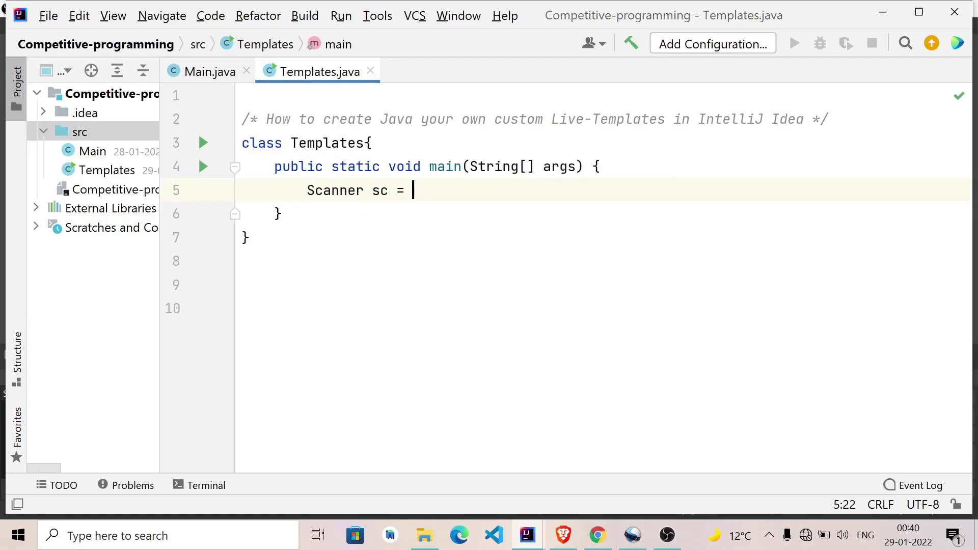
pyautogui.write('new  ')
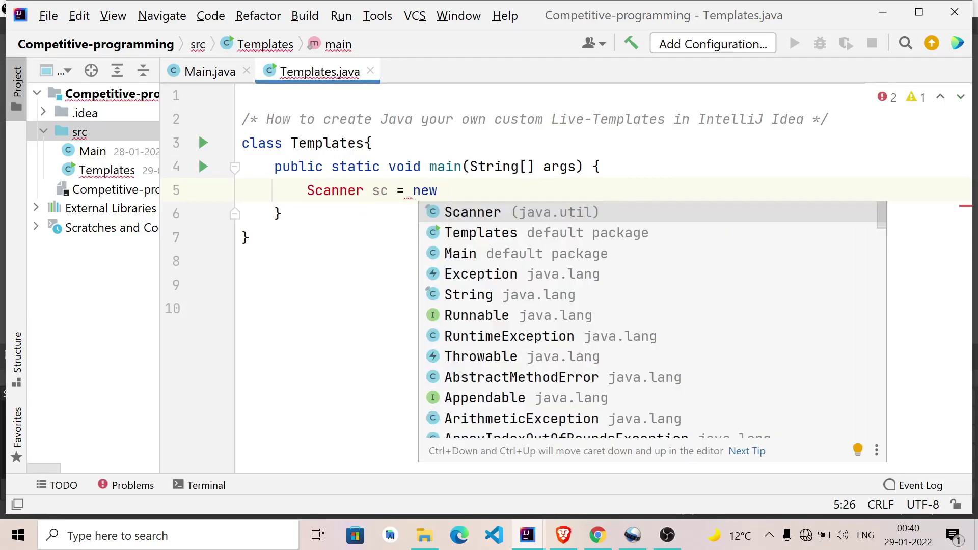
pyautogui.write('Sc')
# Declare a Scanner sc on System.in and read int t with sc.nextInt()
pyautogui.press('Return')
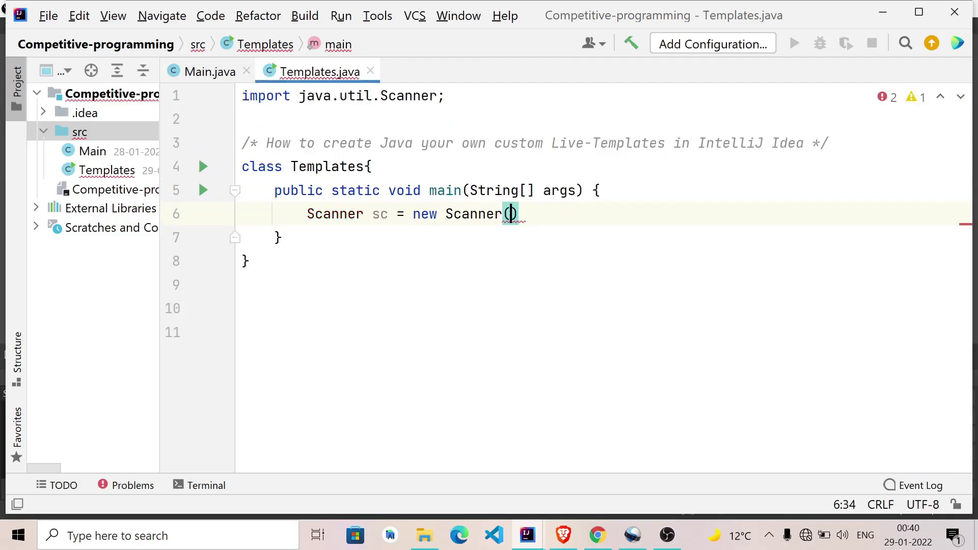
pyautogui.write('S')
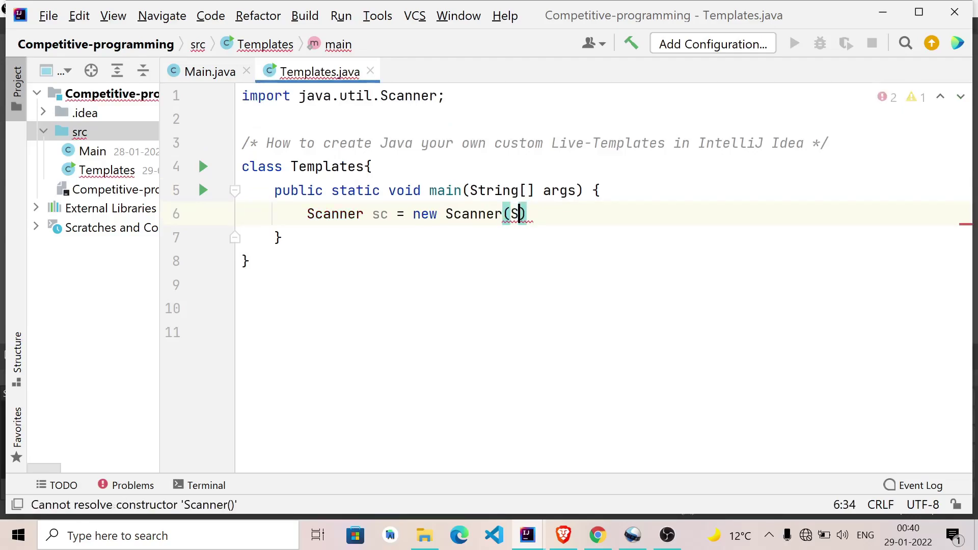
pyautogui.write('ystem.in')
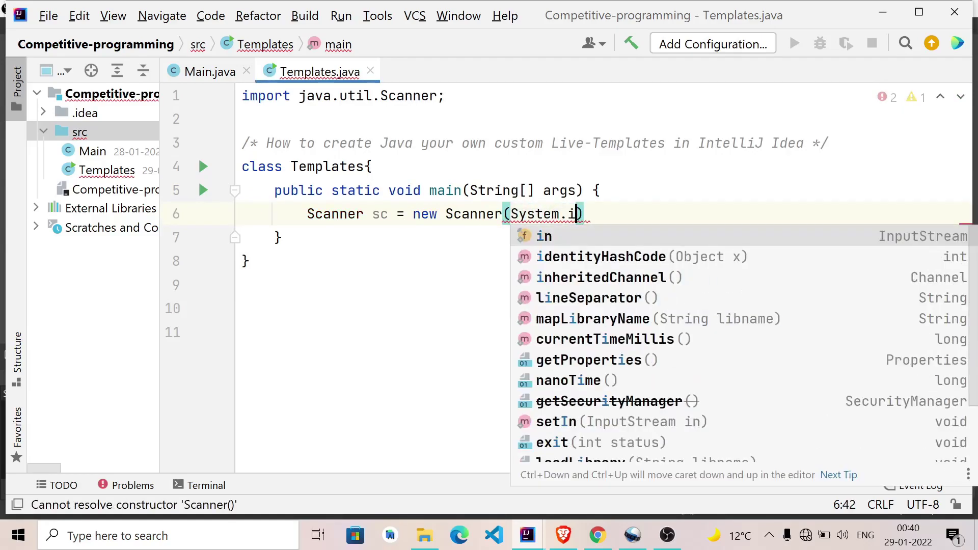
pyautogui.press('Escape')
pyautogui.press('Right')
pyautogui.write(';')
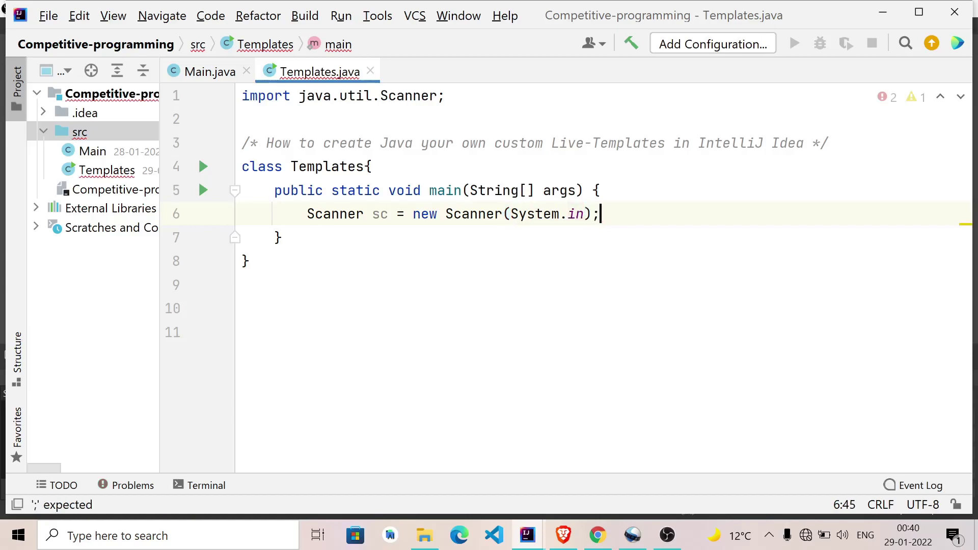
pyautogui.press('Return')
pyautogui.write('int ')
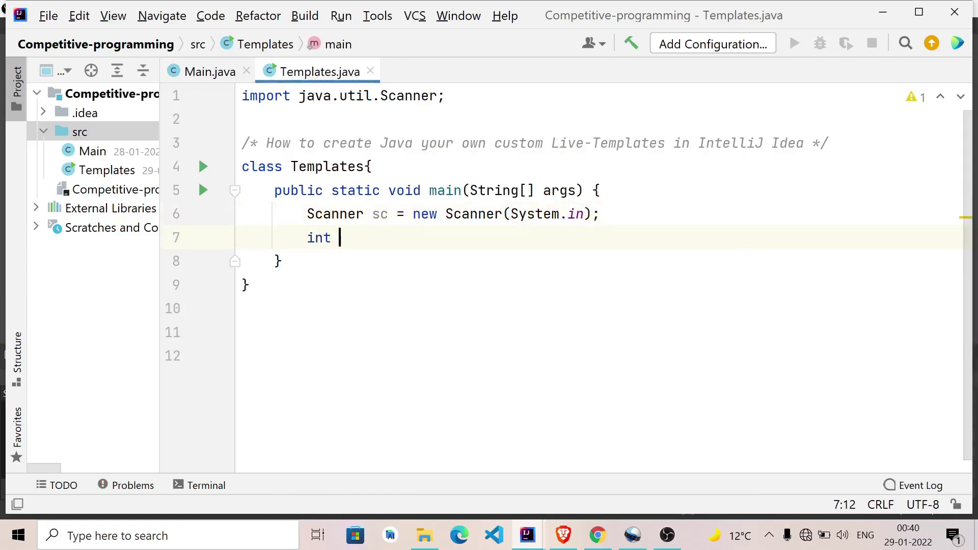
pyautogui.write('t = ')
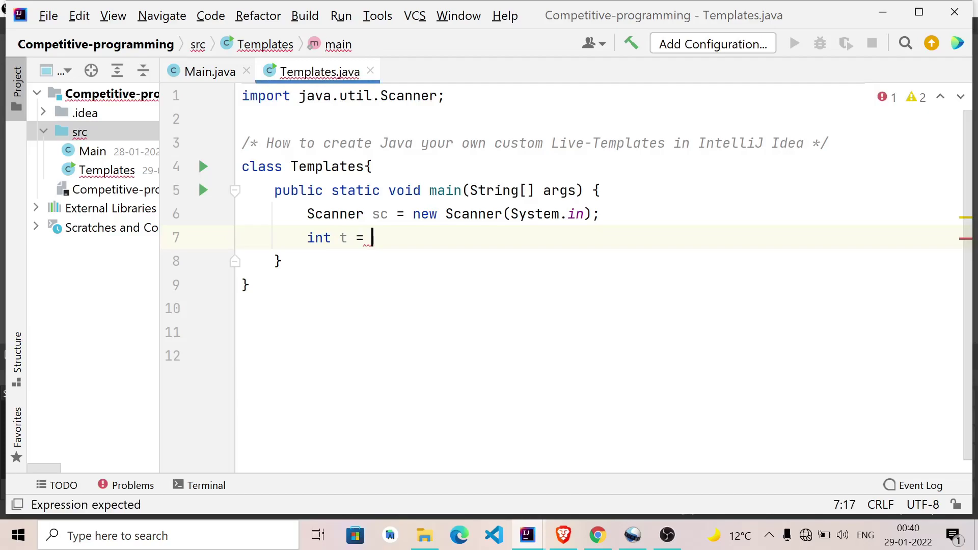
pyautogui.write('sc.')
pyautogui.write('n')
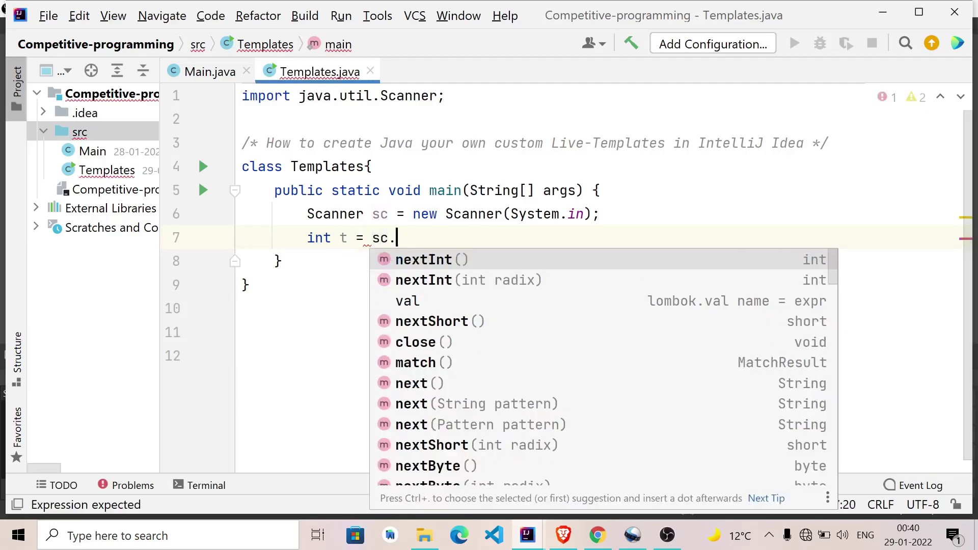
pyautogui.write('ext')
pyautogui.press('Down')
pyautogui.press('Down')
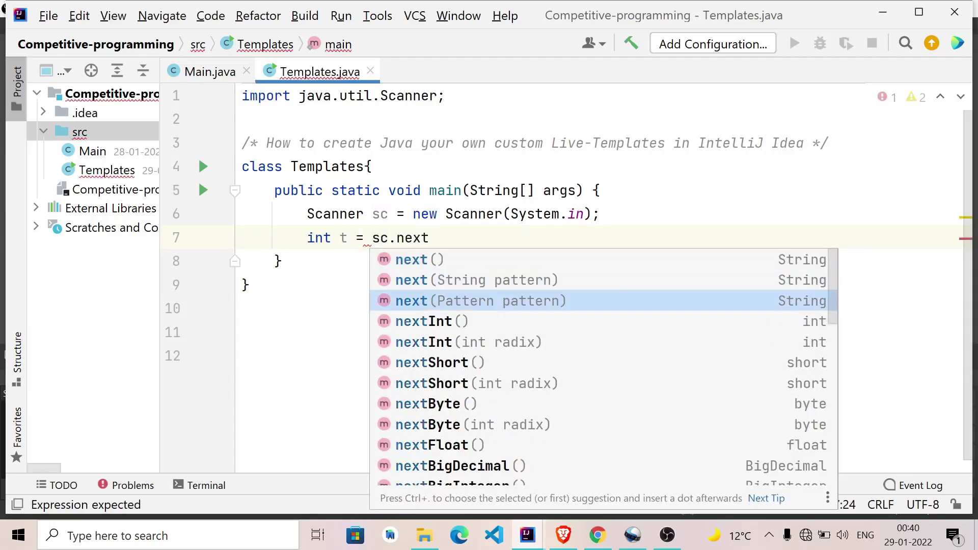
pyautogui.press('Down')
pyautogui.press('Return')
pyautogui.write(';')
# Add an empty while(t-- > 0) loop followed by sc.close()
pyautogui.press('Return')
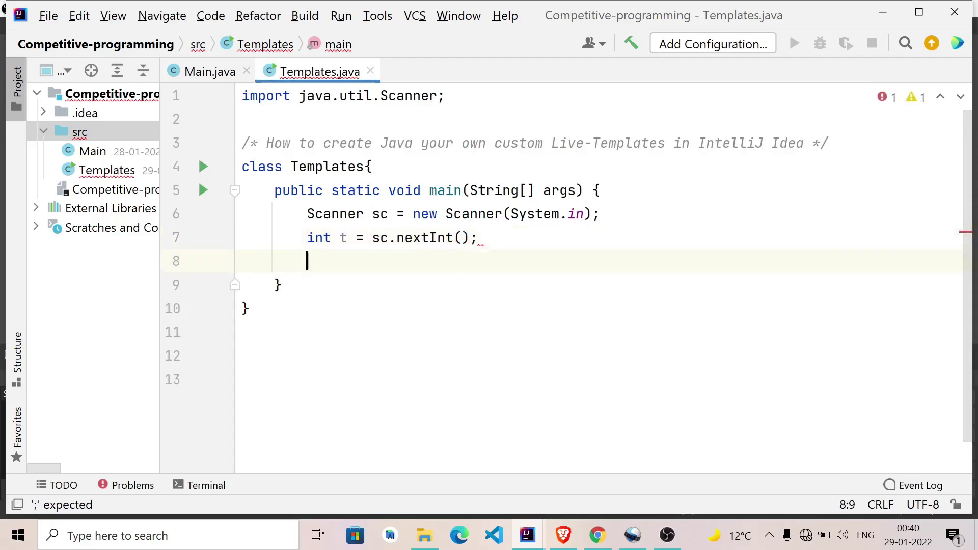
pyautogui.press('Return')
pyautogui.write('whil')
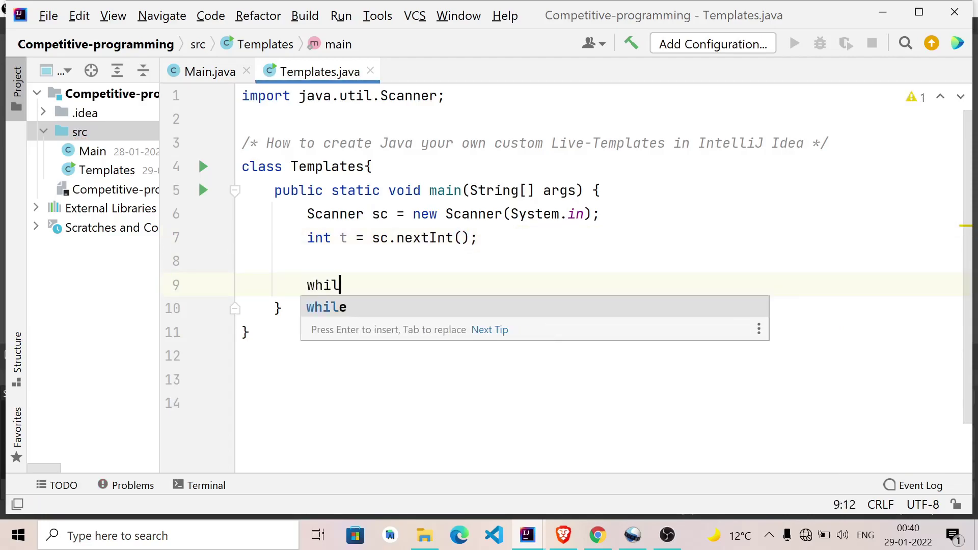
pyautogui.write('e(')
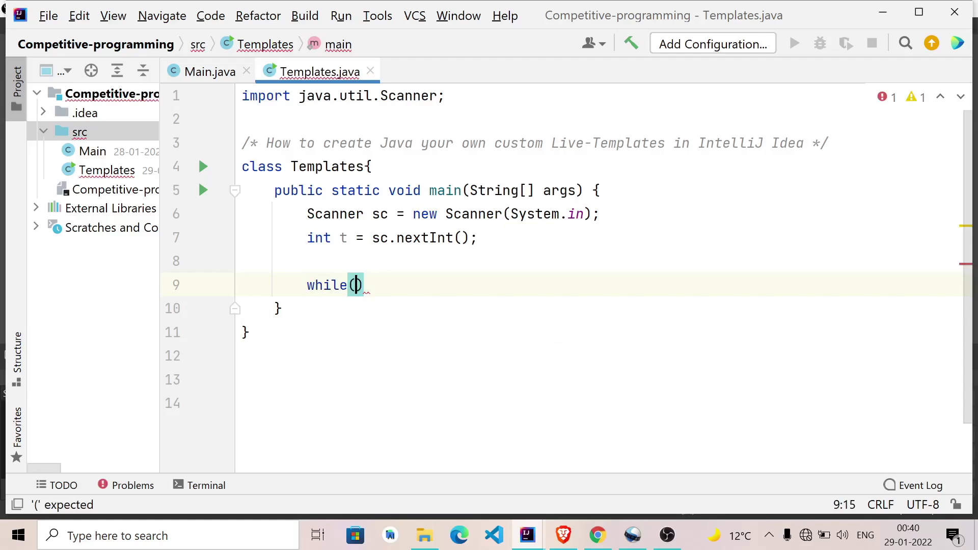
pyautogui.write('t--')
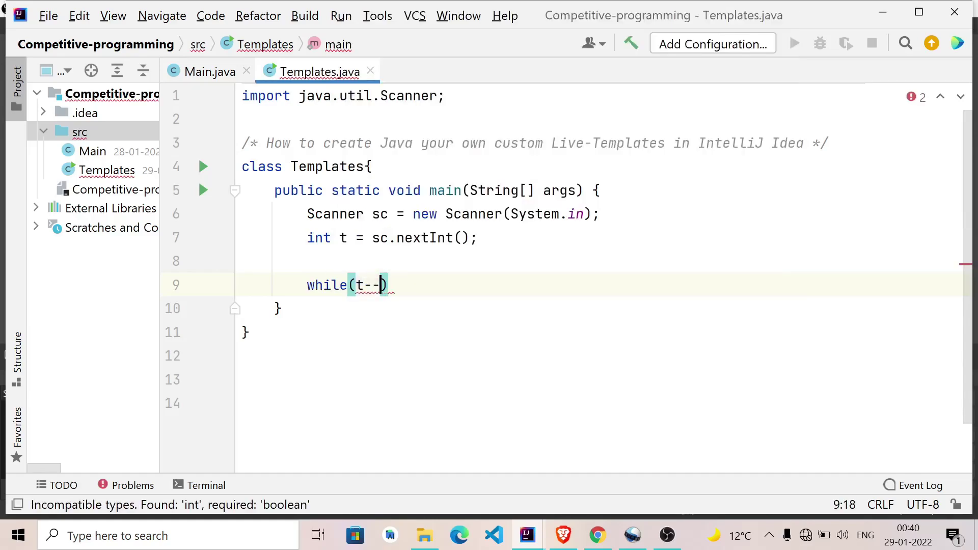
pyautogui.write(' > 0)')
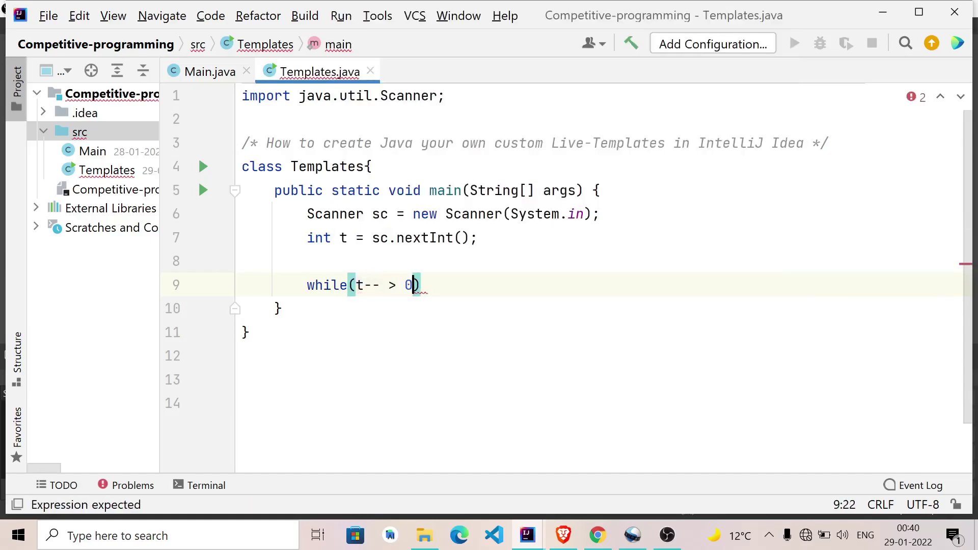
pyautogui.write('{')
pyautogui.press('Return')
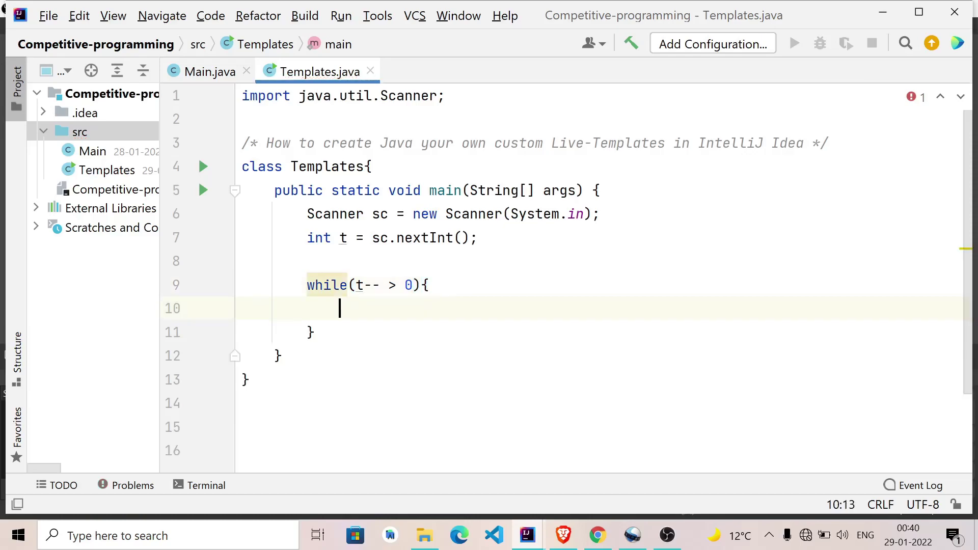
pyautogui.press('Down')
pyautogui.press('Return')
pyautogui.write('sc')
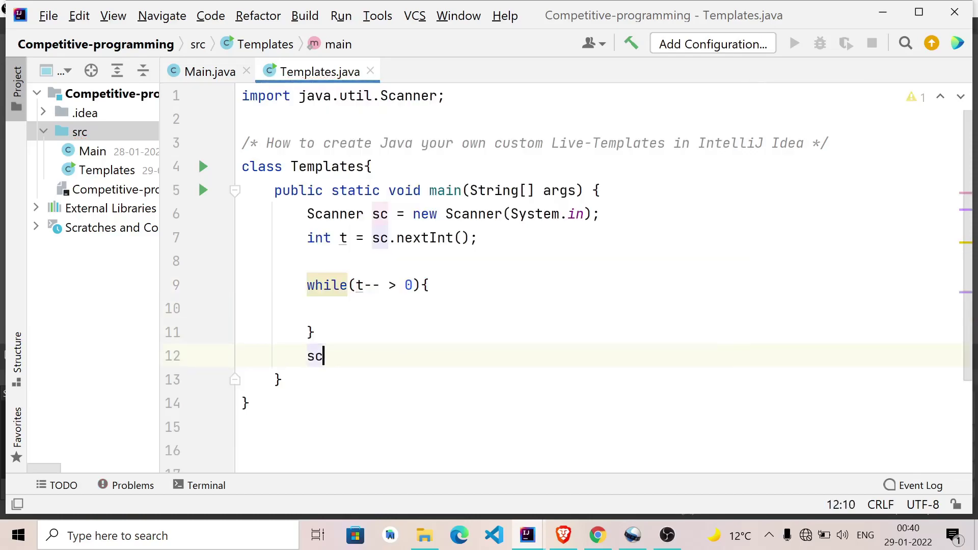
pyautogui.write('.close')
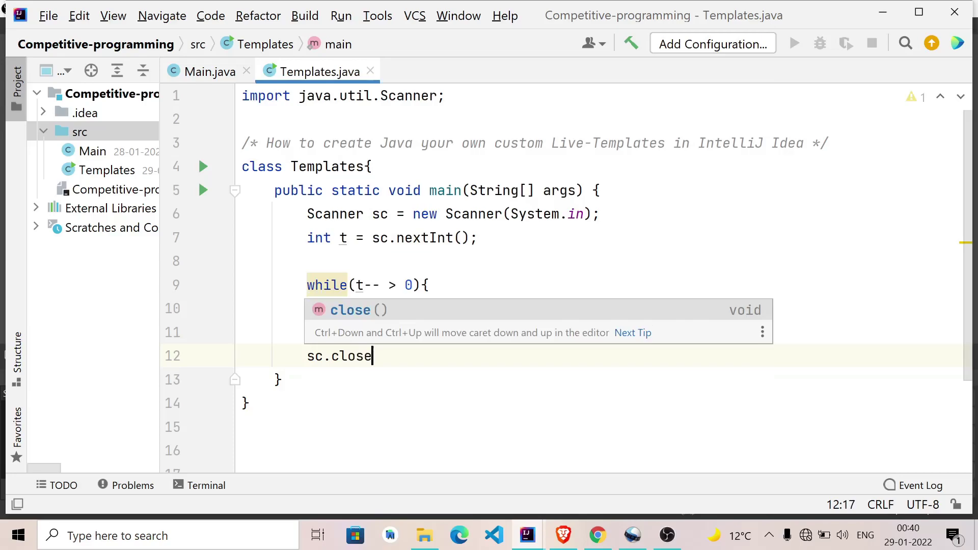
pyautogui.write('();;')
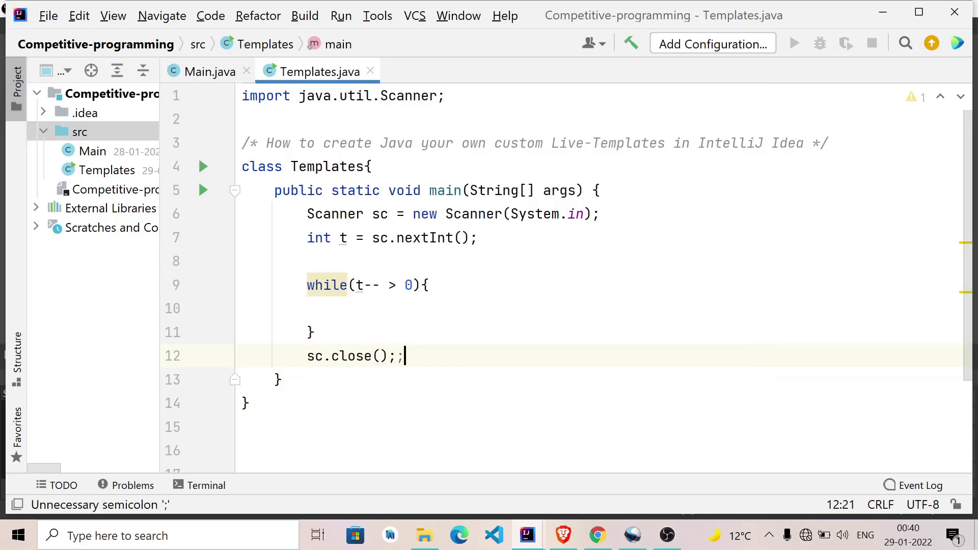
pyautogui.press('BackSpace')
# Declare main as throws java.lang.Exception and select all the file's code
pyautogui.click(584, 190)
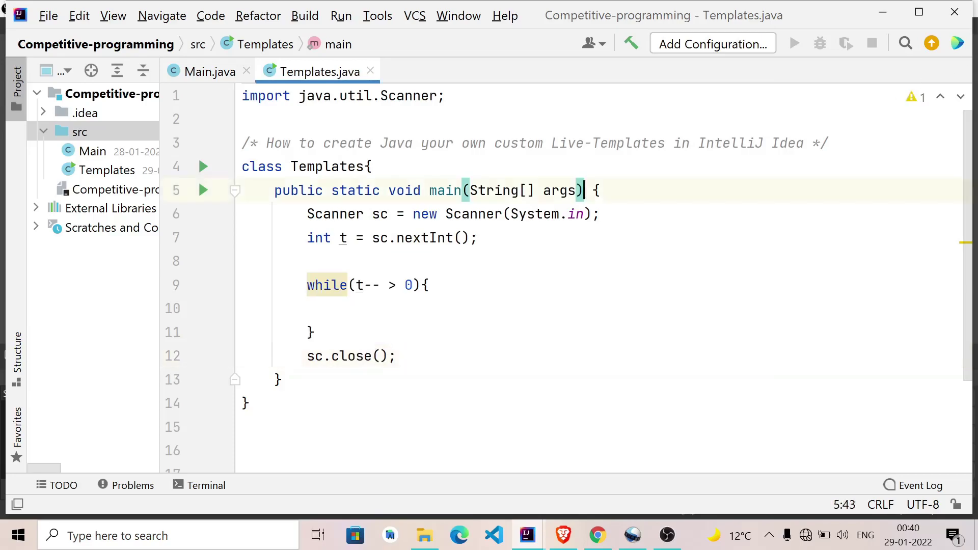
pyautogui.write('thro ')
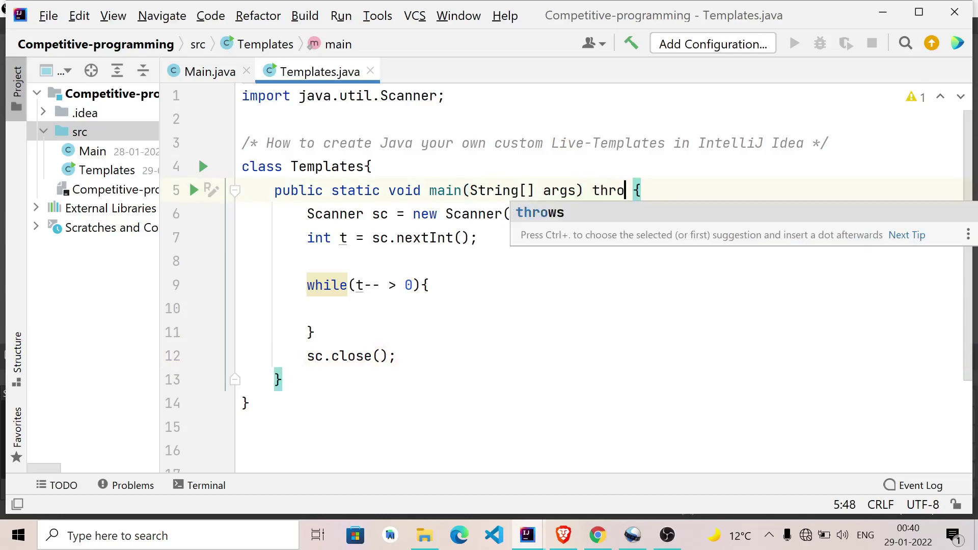
pyautogui.write('ws ')
pyautogui.write('j')
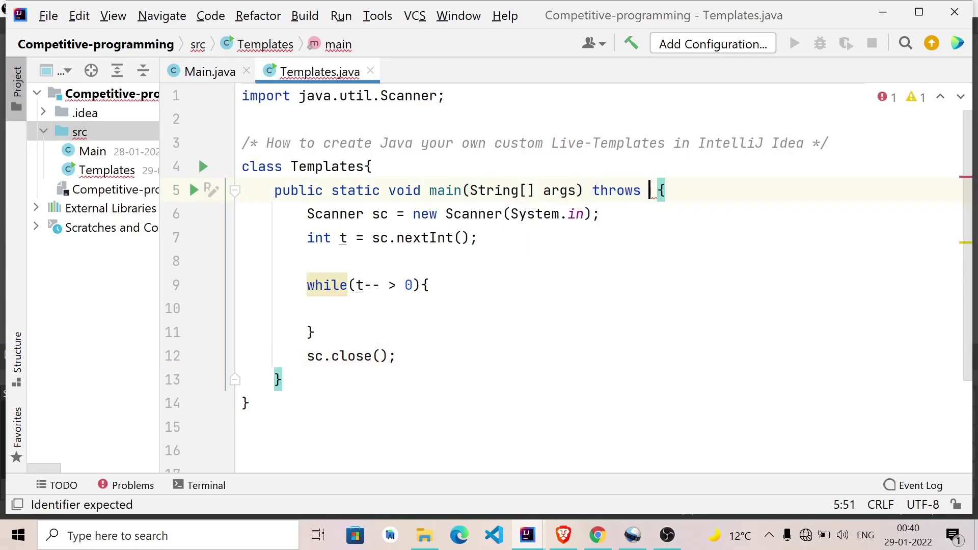
pyautogui.write('ava.la')
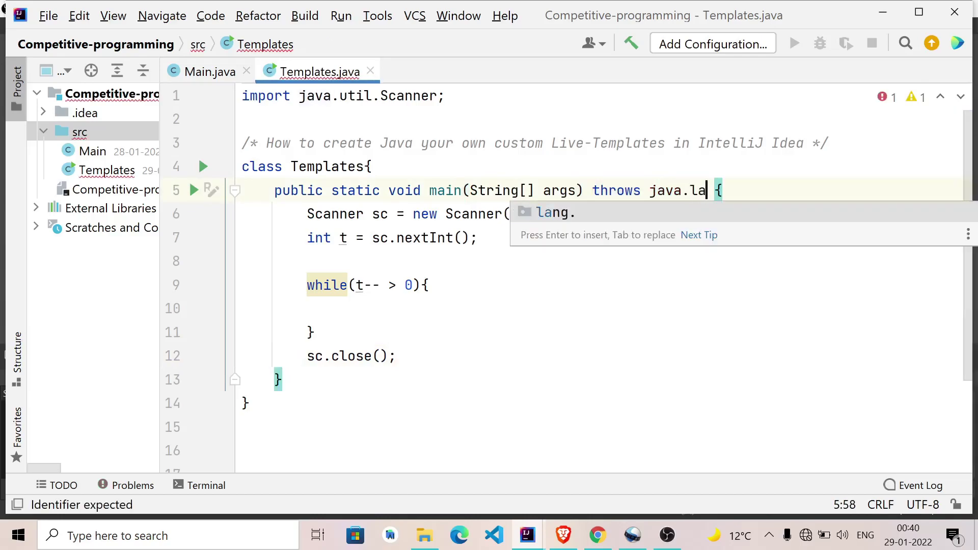
pyautogui.write('ng.Ex')
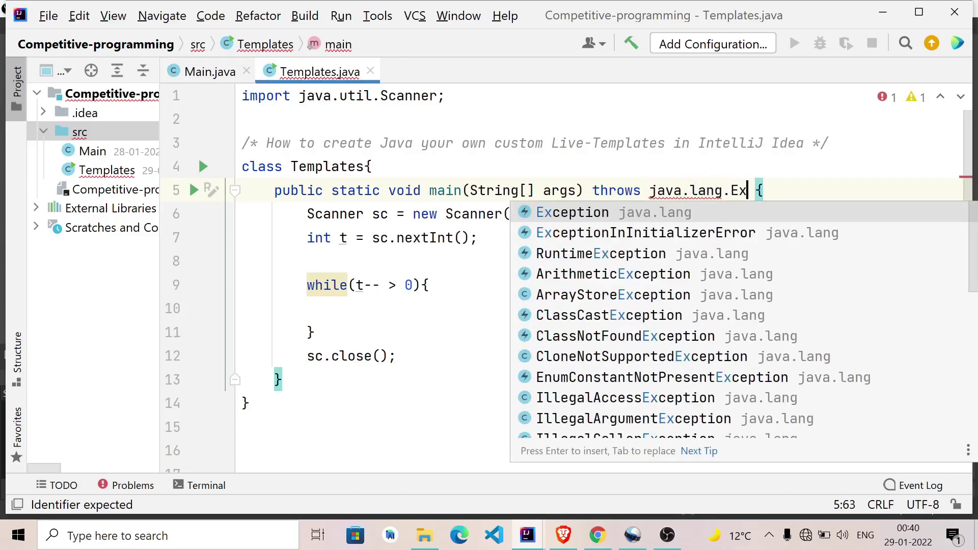
pyautogui.press('Return')
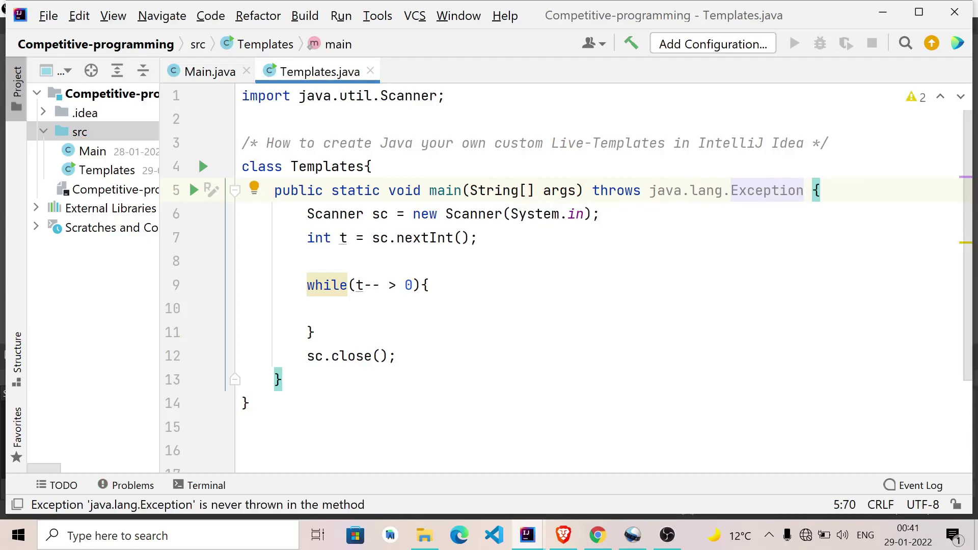
pyautogui.press('Down')
pyautogui.press('Down')
pyautogui.press('Down')
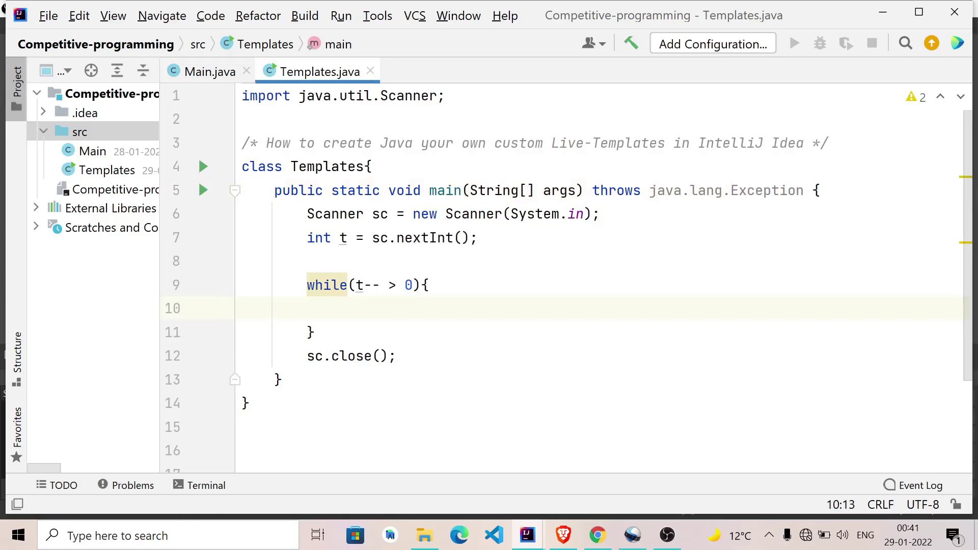
pyautogui.hotkey('ctrl', 'a')
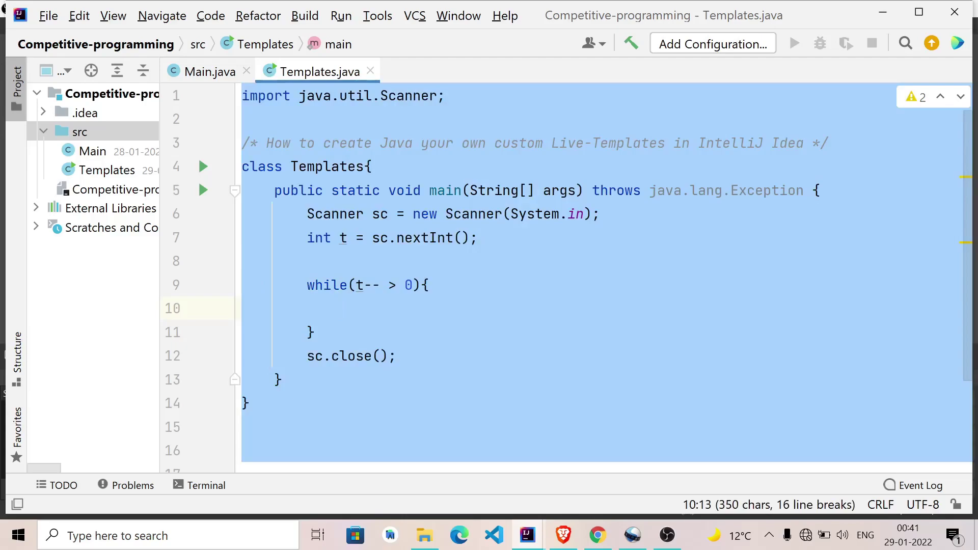
pyautogui.click(36, 18)
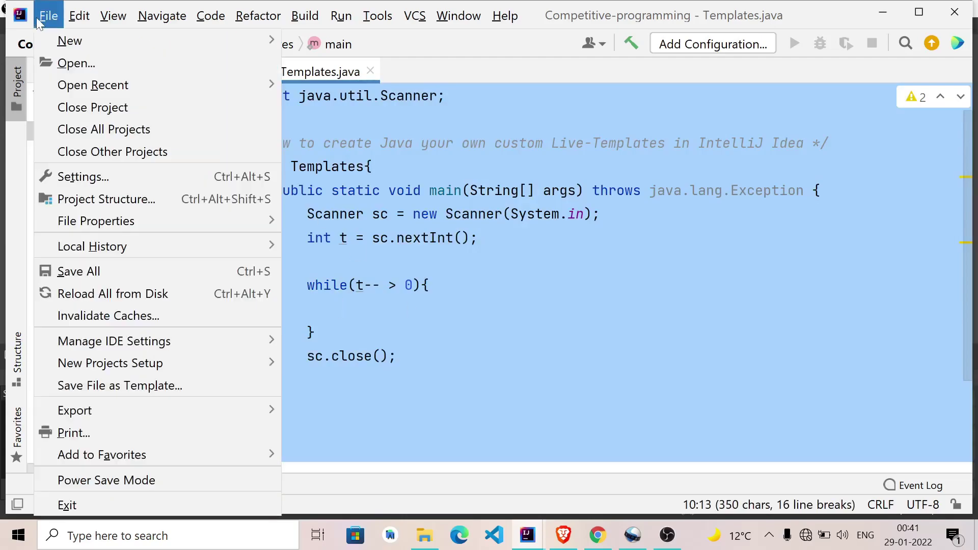
# Open Settings and search 'live temp' to reach Editor > Live Templates
pyautogui.click(107, 172)
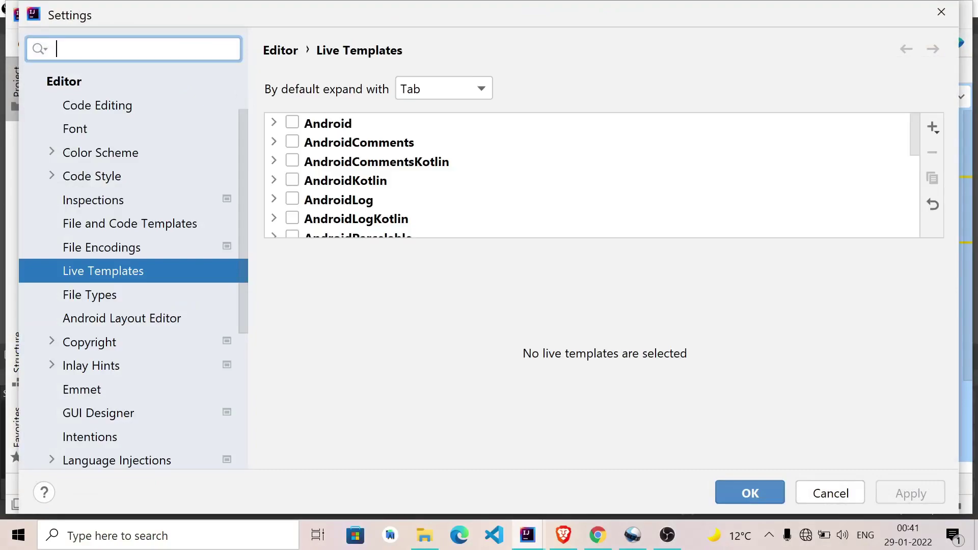
pyautogui.write('live')
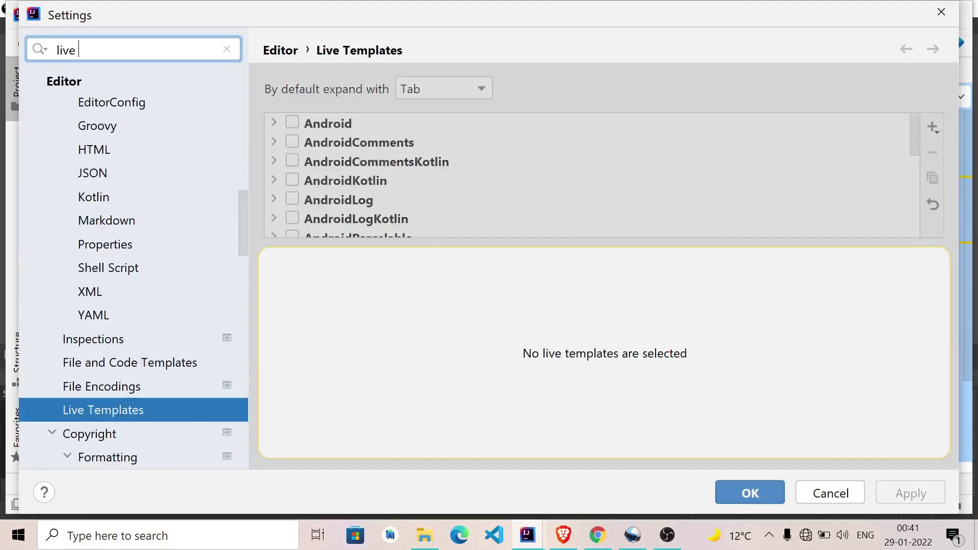
pyautogui.write(' temp')
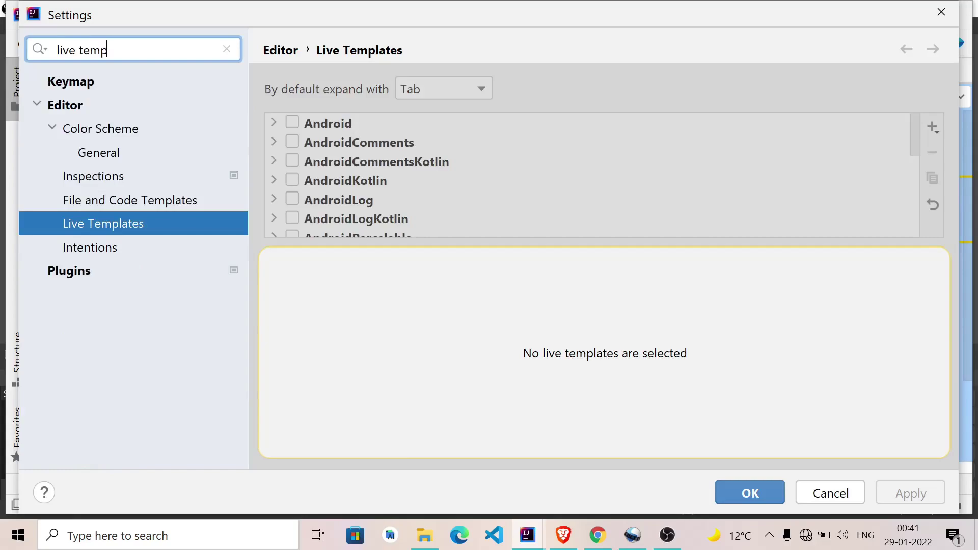
pyautogui.press('Tab')
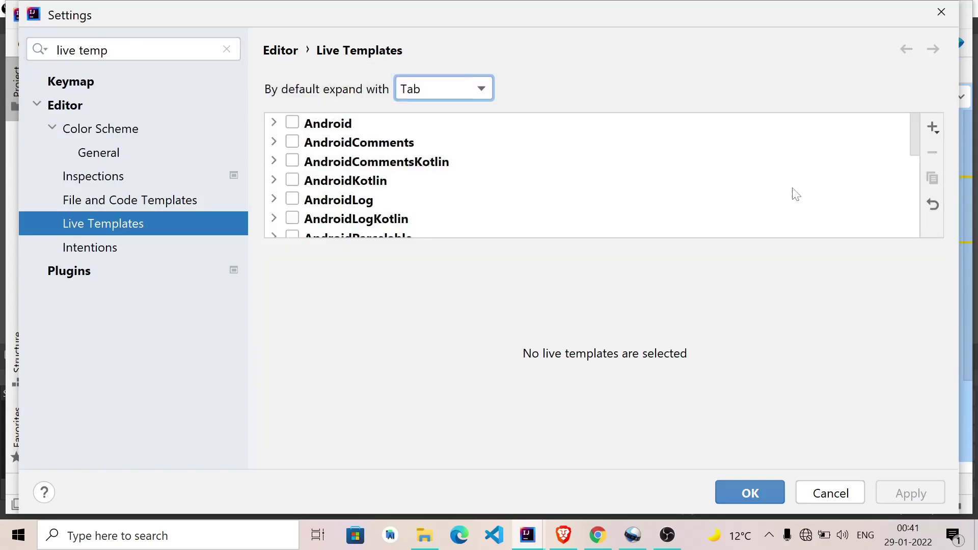
# Add a new template group and enter the name CompetitiveProgramming2
pyautogui.click(930, 129)
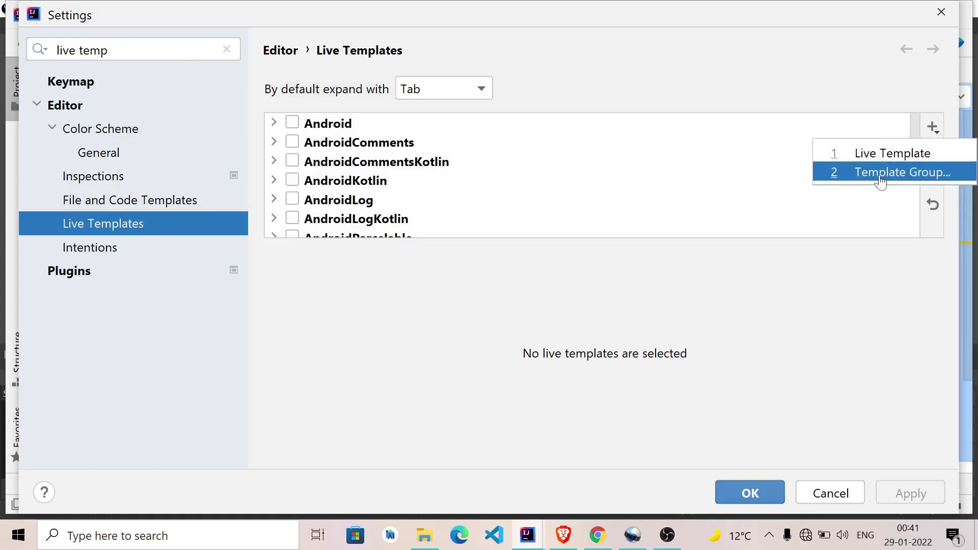
pyautogui.click(881, 176)
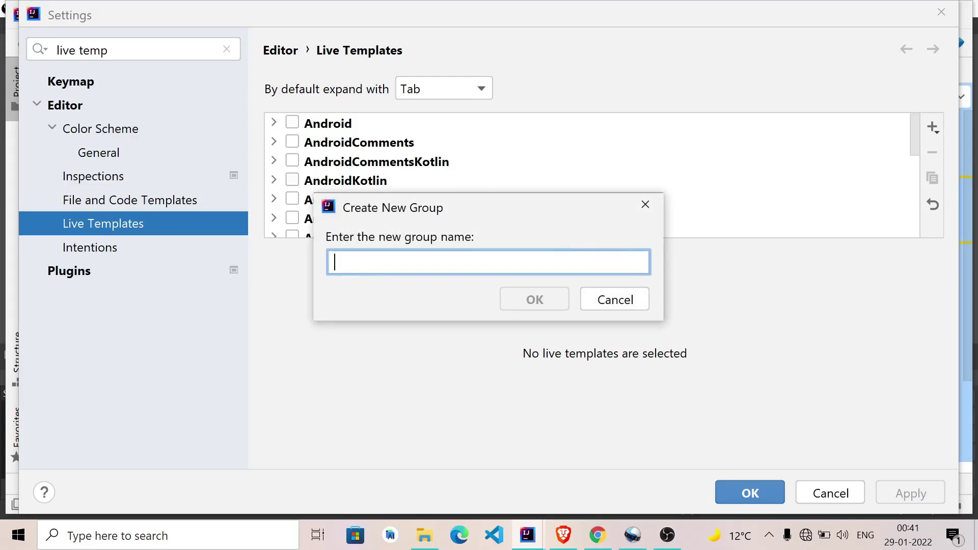
pyautogui.write('Co')
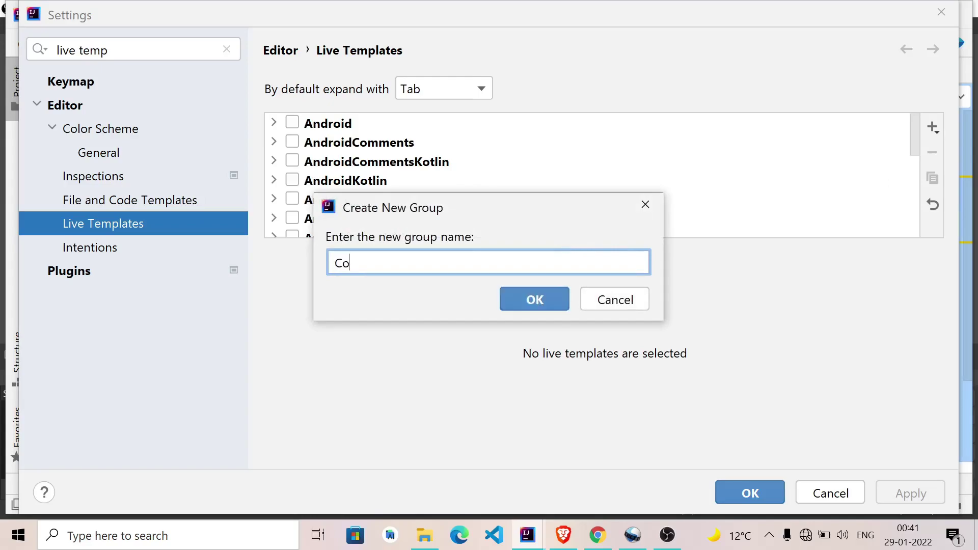
pyautogui.write('mp')
pyautogui.write('et')
pyautogui.write('itive')
pyautogui.press('BackSpace')
pyautogui.write('ro')
pyautogui.write('gramming')
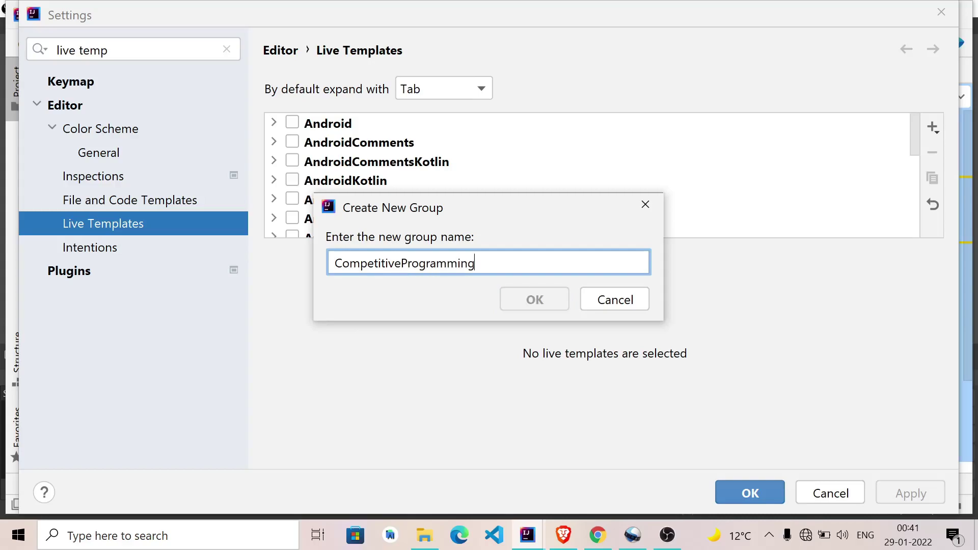
pyautogui.write('2')
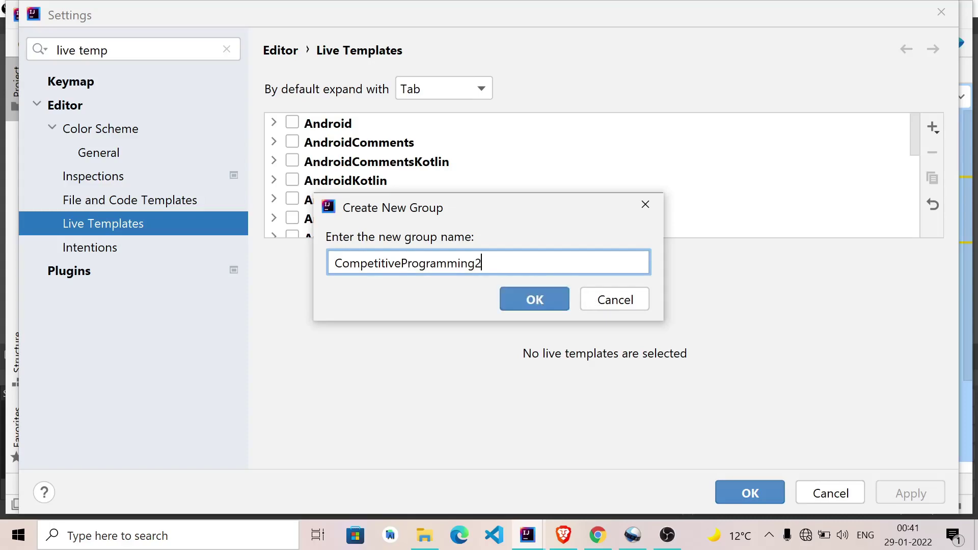
# Confirm the CompetitiveProgramming2 group and leave it enabled
pyautogui.click(528, 297)
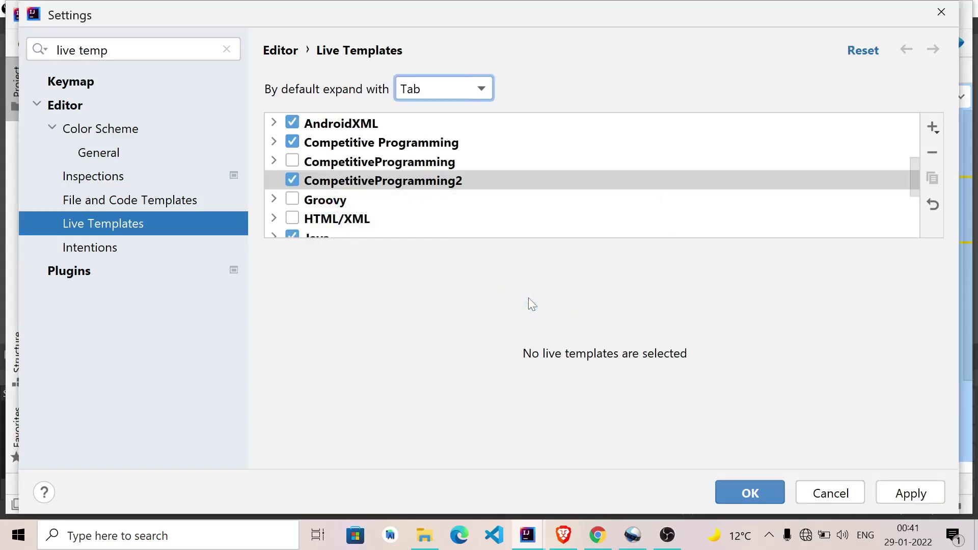
pyautogui.click(291, 181)
pyautogui.click(292, 181)
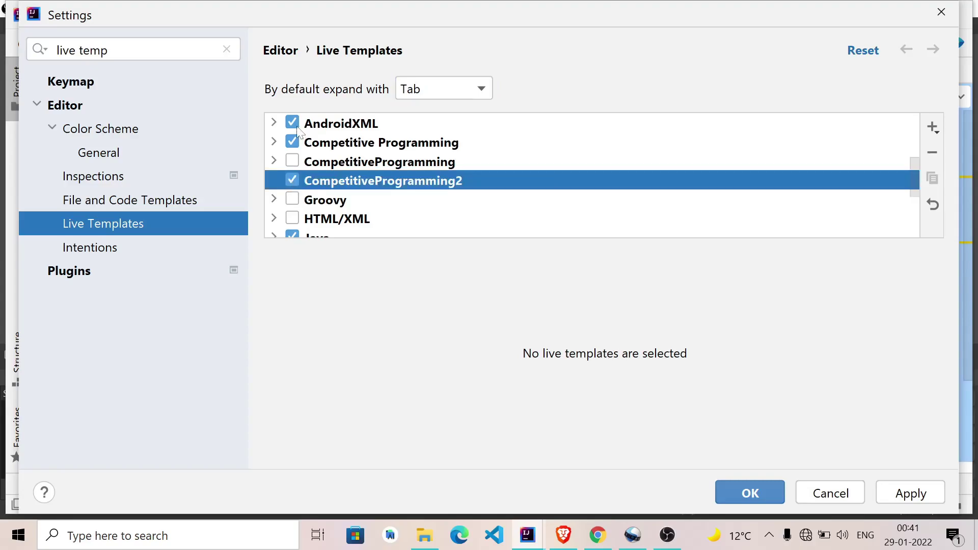
# Disable the AndroidXML, Competitive Programming and Java groups, then select CompetitiveProgramming2
pyautogui.click(292, 123)
pyautogui.click(292, 140)
pyautogui.click(293, 233)
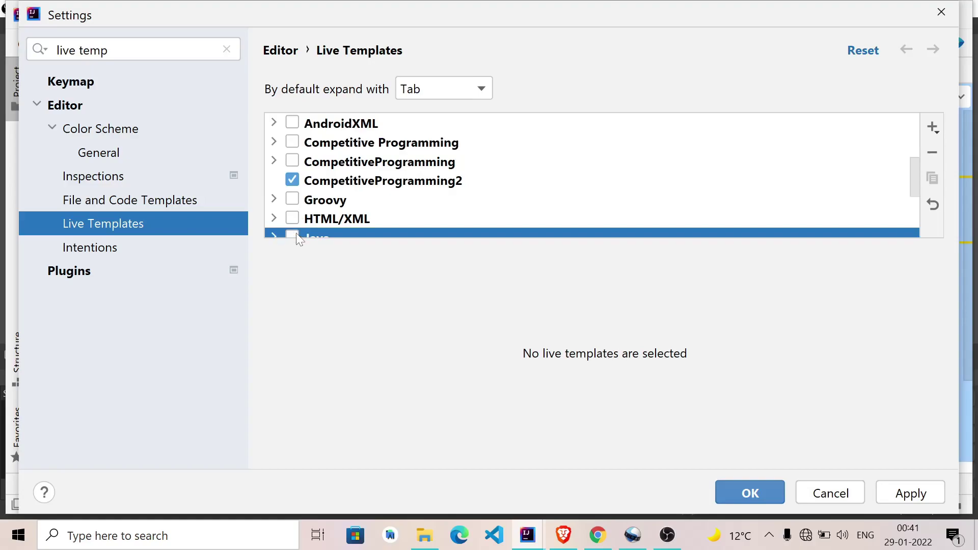
pyautogui.scroll(-3, 335, 217)
pyautogui.scroll(1, 339, 184)
pyautogui.scroll(5, 345, 168)
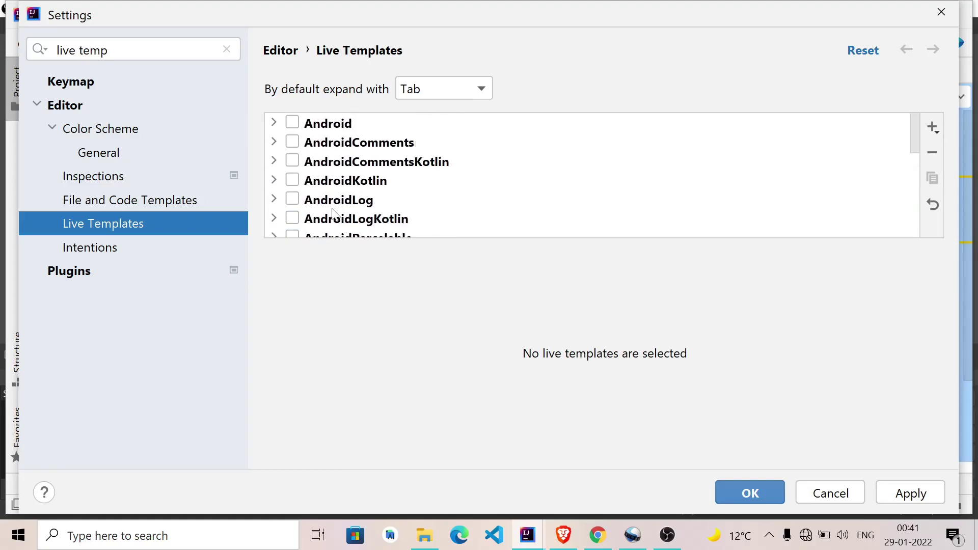
pyautogui.scroll(-2, 344, 168)
pyautogui.scroll(-2, 336, 163)
pyautogui.scroll(-2, 321, 156)
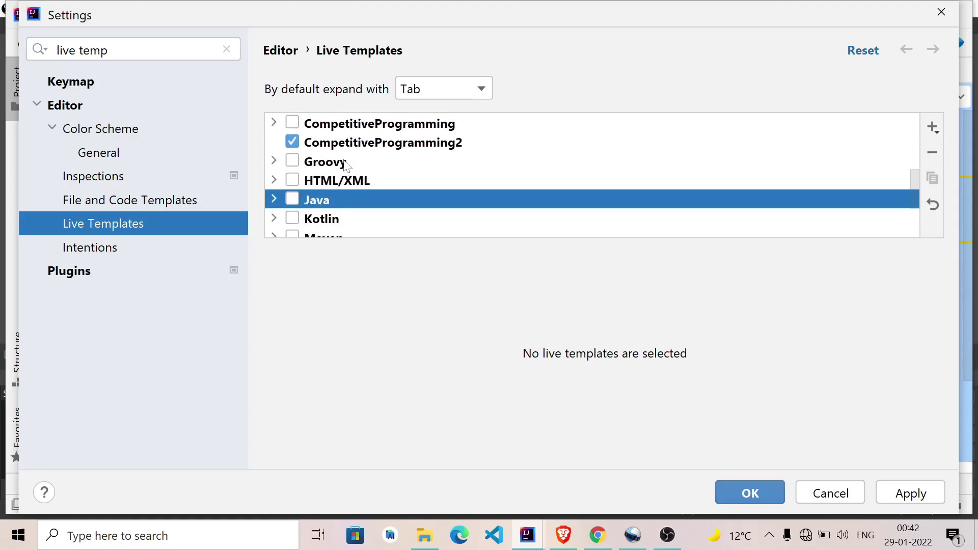
pyautogui.click(293, 142)
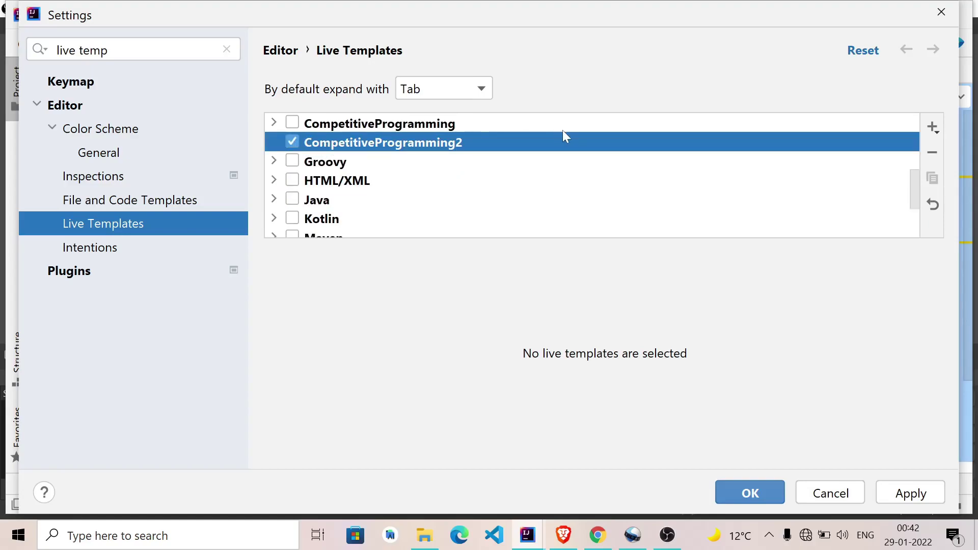
# Add a live template with abbreviation comp2 and description 'competitive liveTemplate'
pyautogui.click(933, 123)
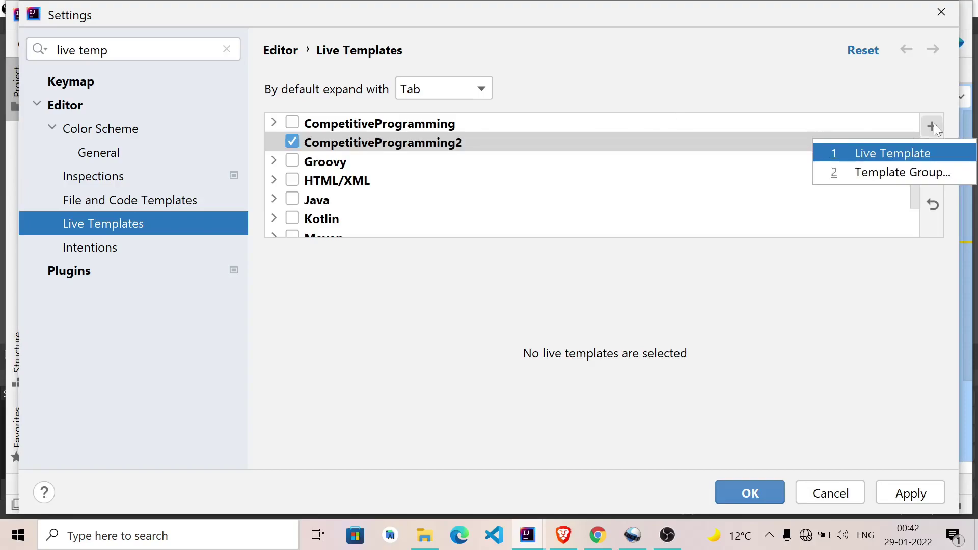
pyautogui.click(889, 153)
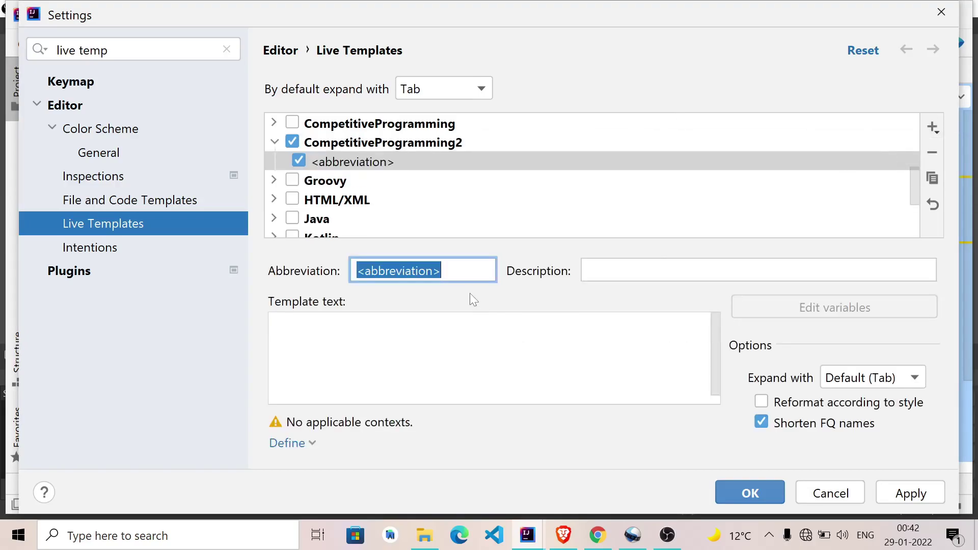
pyautogui.press('BackSpace')
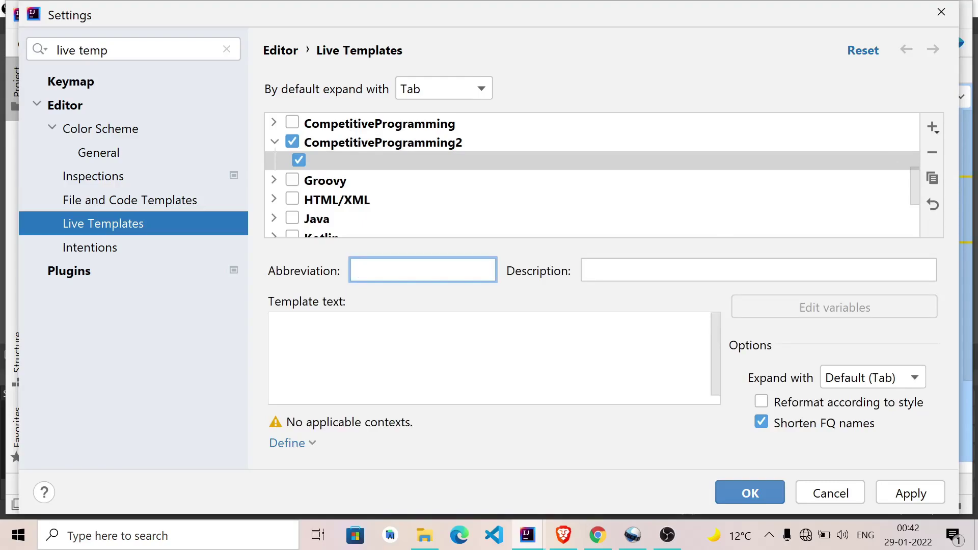
pyautogui.write('comp')
pyautogui.write('2')
pyautogui.click(616, 271)
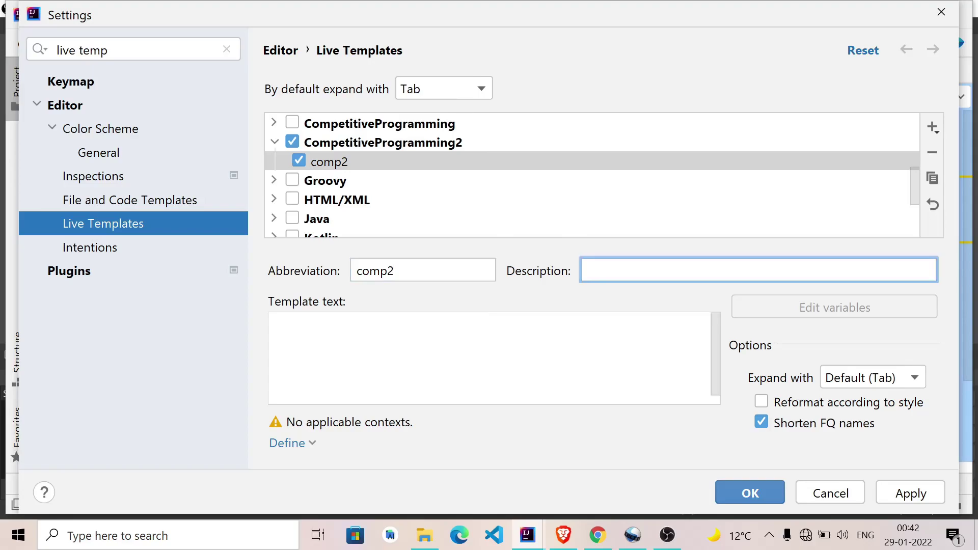
pyautogui.write('competi')
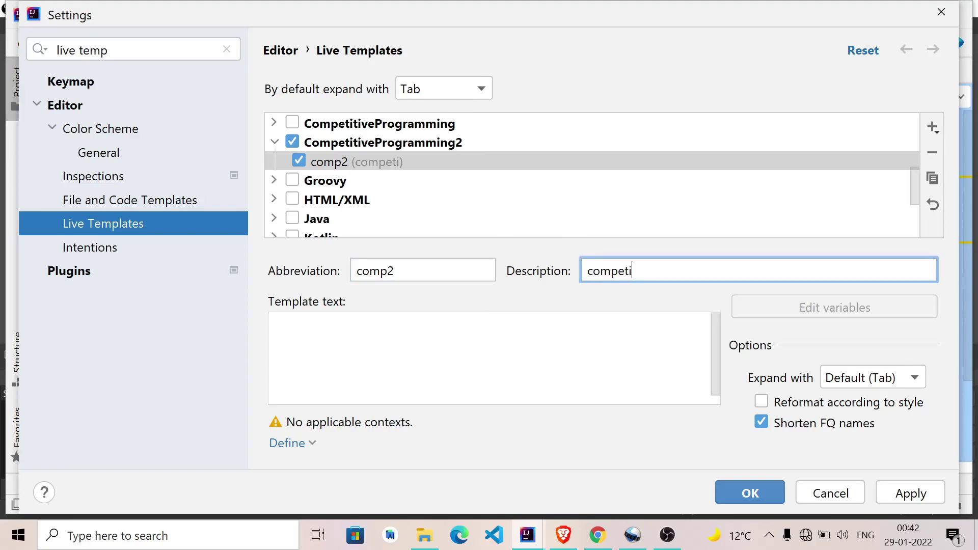
pyautogui.write('tive')
pyautogui.write(' liveT')
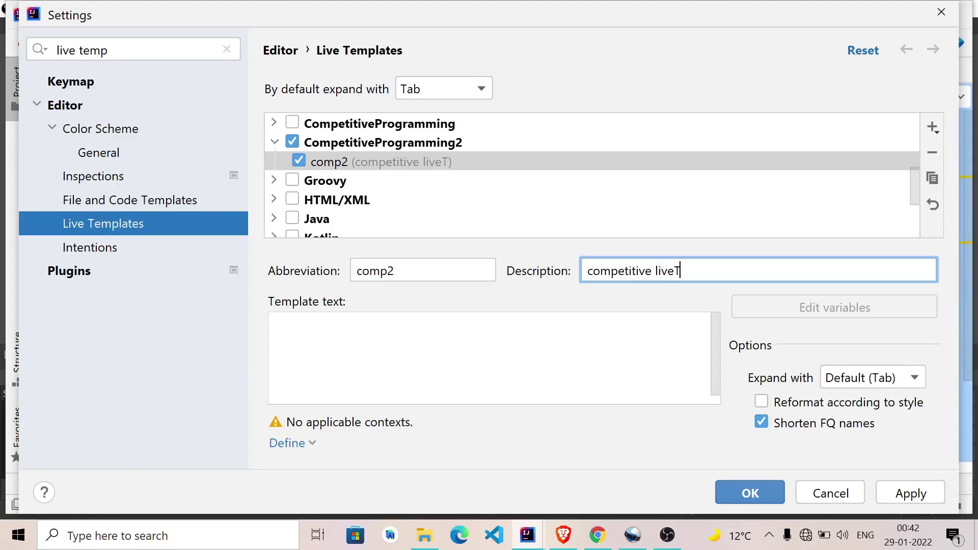
pyautogui.write('emplate')
pyautogui.press('Tab')
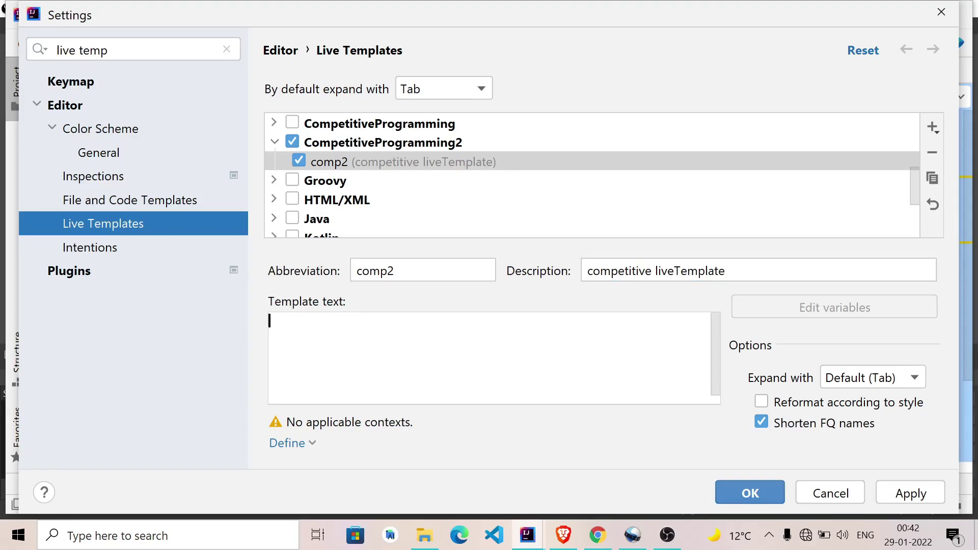
# Paste the Scanner boilerplate as the template text and add $END$ inside the while loop
pyautogui.hotkey('ctrl', 'v')
pyautogui.scroll(5, 493, 358)
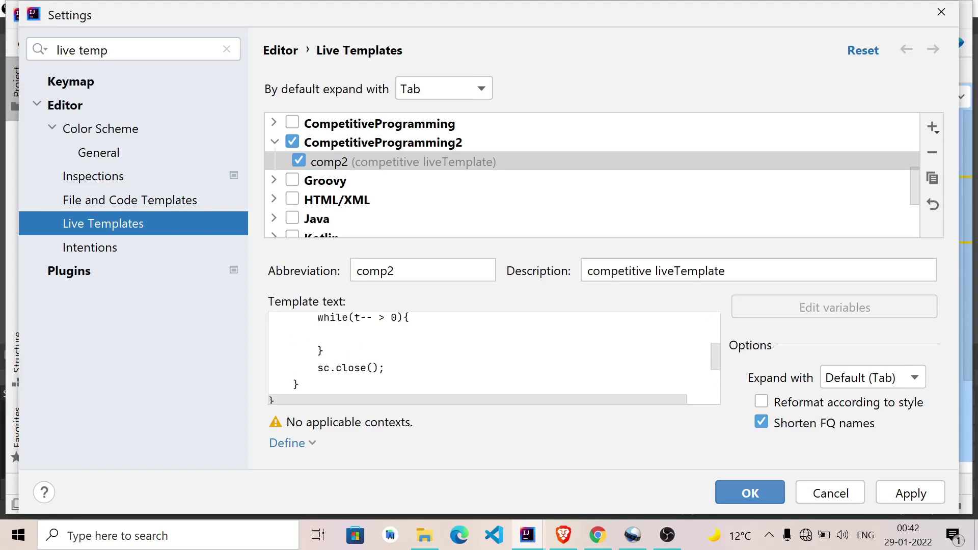
pyautogui.scroll(10, 494, 358)
pyautogui.scroll(1, 494, 357)
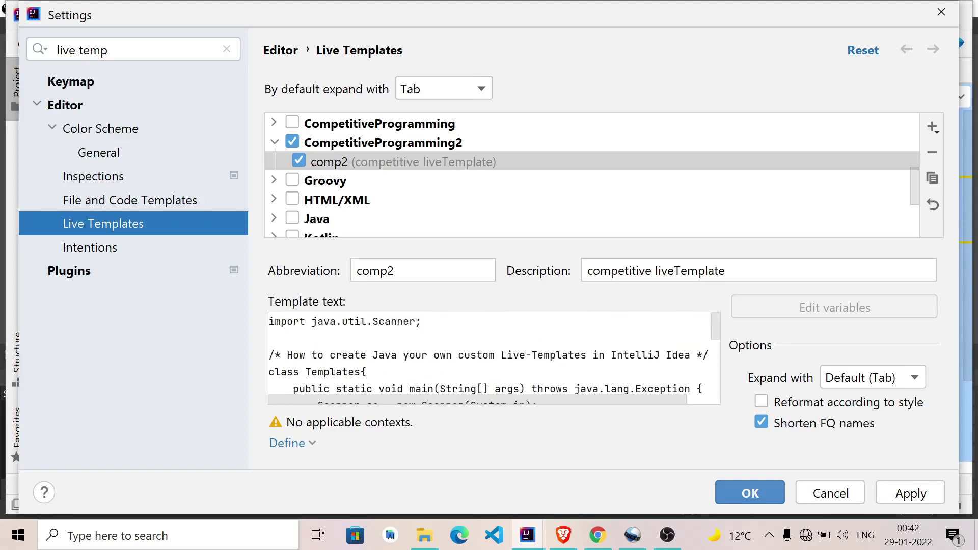
pyautogui.scroll(-3, 493, 358)
pyautogui.scroll(-3, 494, 358)
pyautogui.scroll(-3, 493, 358)
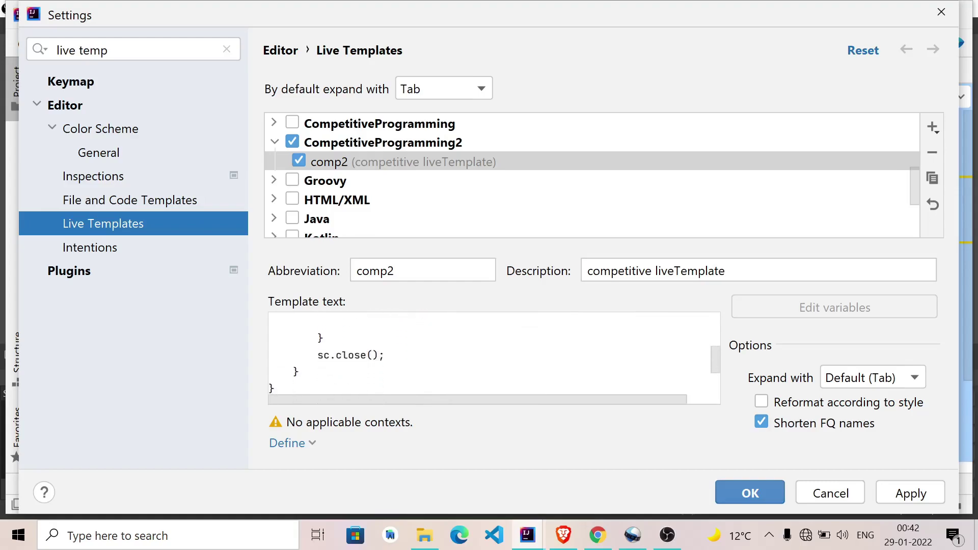
pyautogui.scroll(-2, 494, 358)
pyautogui.scroll(5, 493, 357)
pyautogui.scroll(-1, 493, 358)
pyautogui.scroll(-3, 494, 358)
pyautogui.scroll(10, 493, 358)
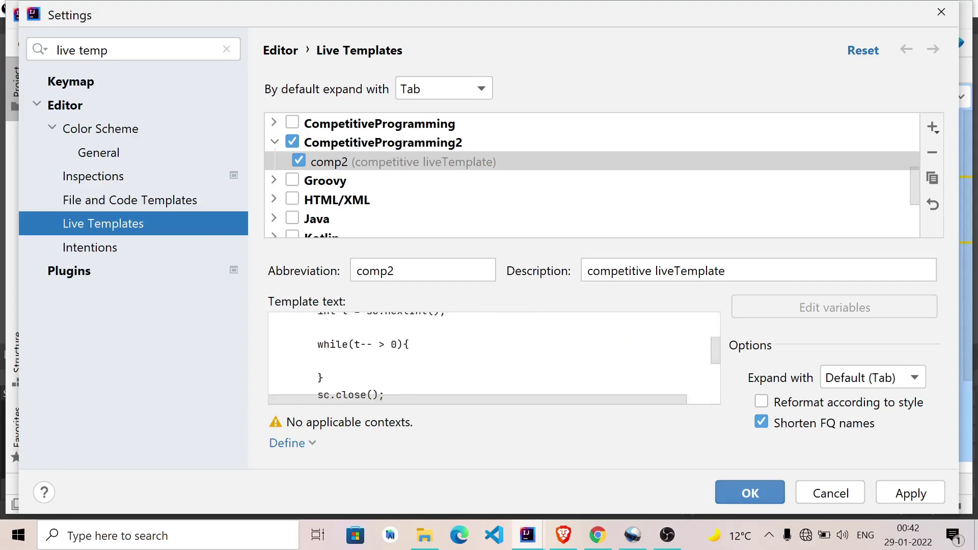
pyautogui.write('$')
pyautogui.write('END')
pyautogui.write('$')
pyautogui.hotkey('shift', 'Left')
pyautogui.hotkey('shift', 'Left')
pyautogui.hotkey('shift', 'Left')
pyautogui.hotkey('shift', 'Left')
pyautogui.hotkey('shift', 'Left')
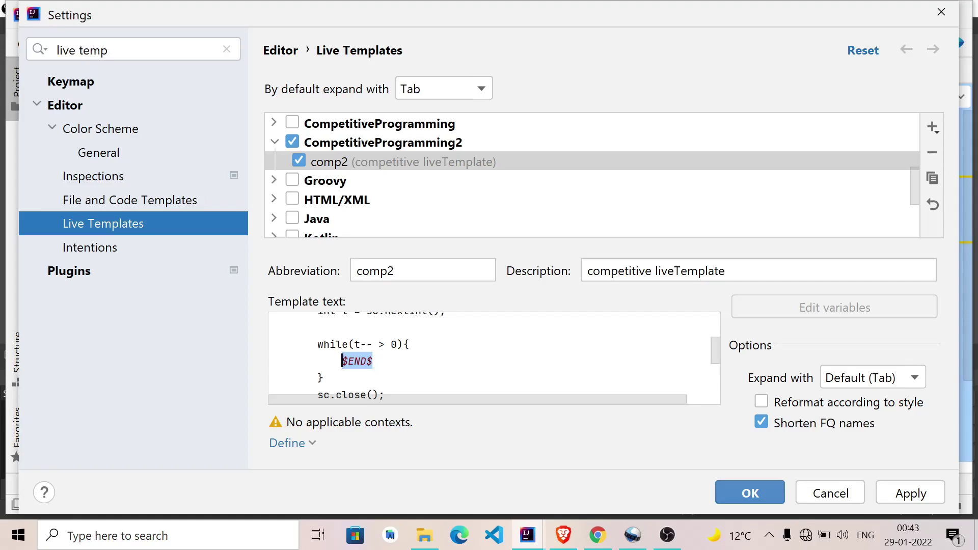
pyautogui.press('Right')
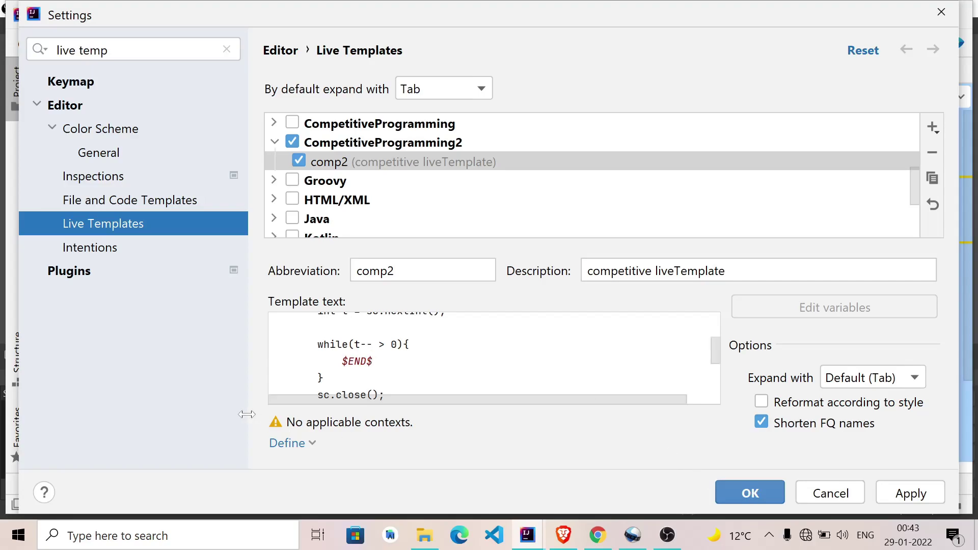
# Set comp2's context to Java, confirm Settings, and return focus to Templates.java
pyautogui.click(279, 445)
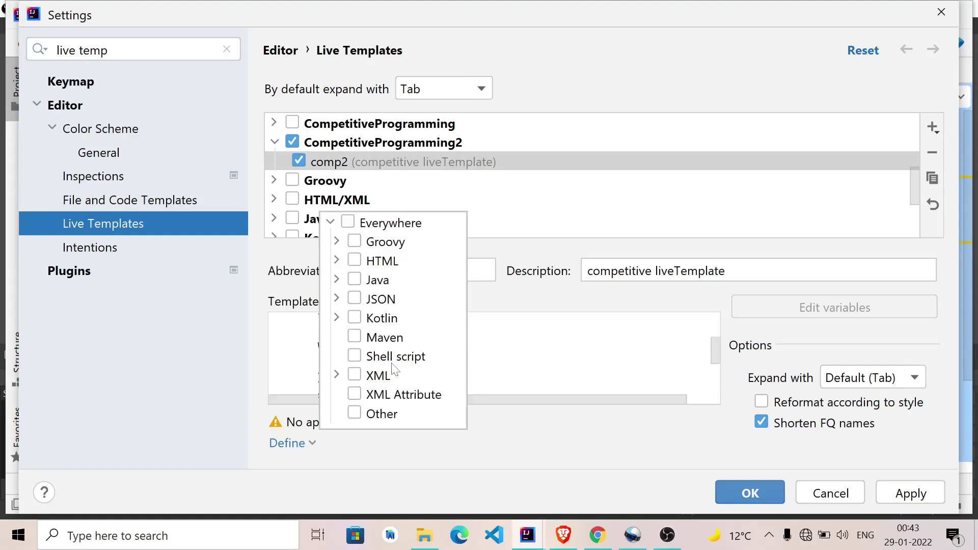
pyautogui.click(354, 277)
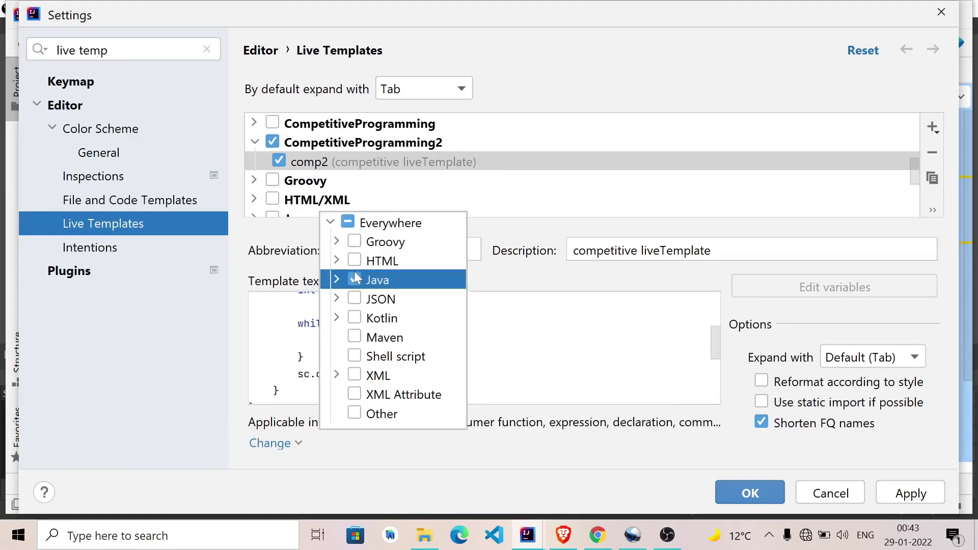
pyautogui.click(304, 357)
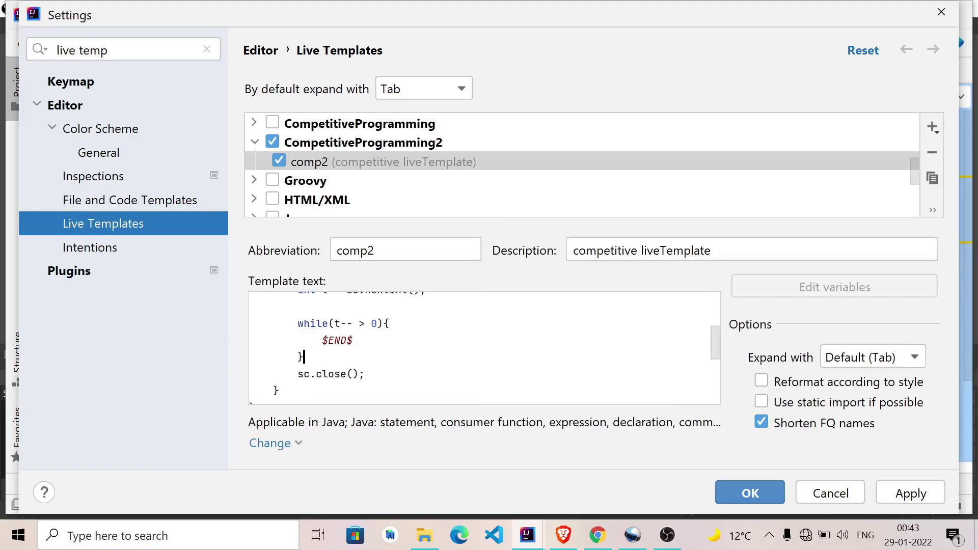
pyautogui.click(750, 491)
pyautogui.click(474, 268)
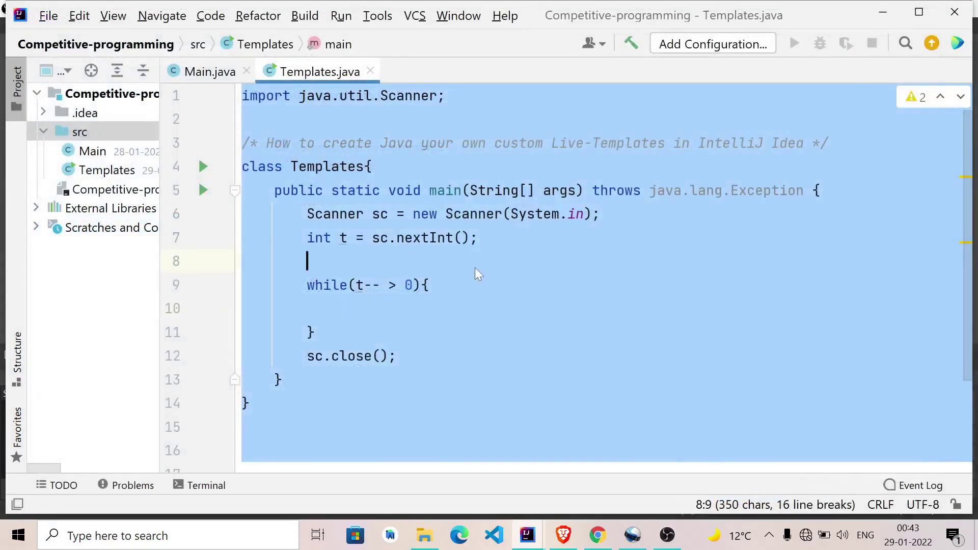
# Clear Templates.java, expand comp2 into the Scanner boilerplate, and erase the test text in the loop
pyautogui.hotkey('ctrl', 'a')
pyautogui.press('Delete')
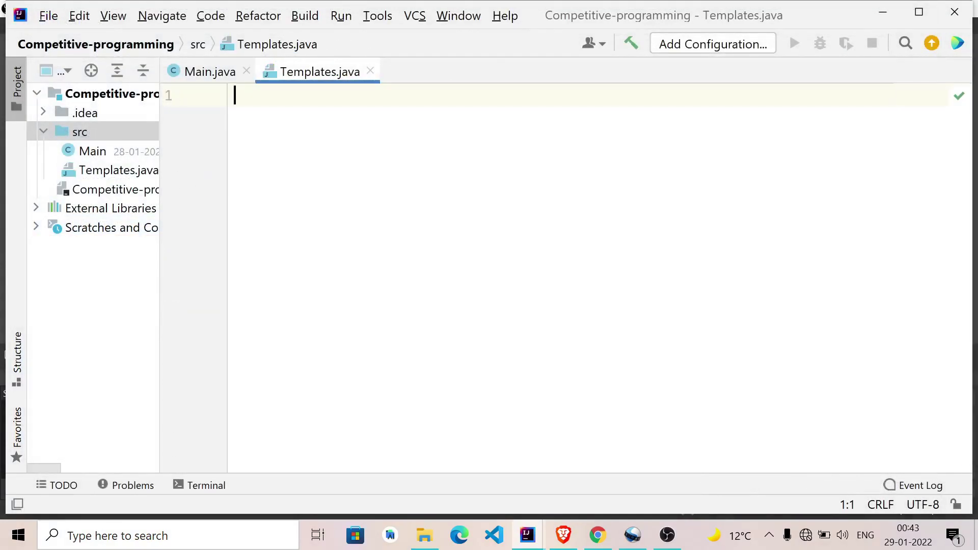
pyautogui.write('comp2')
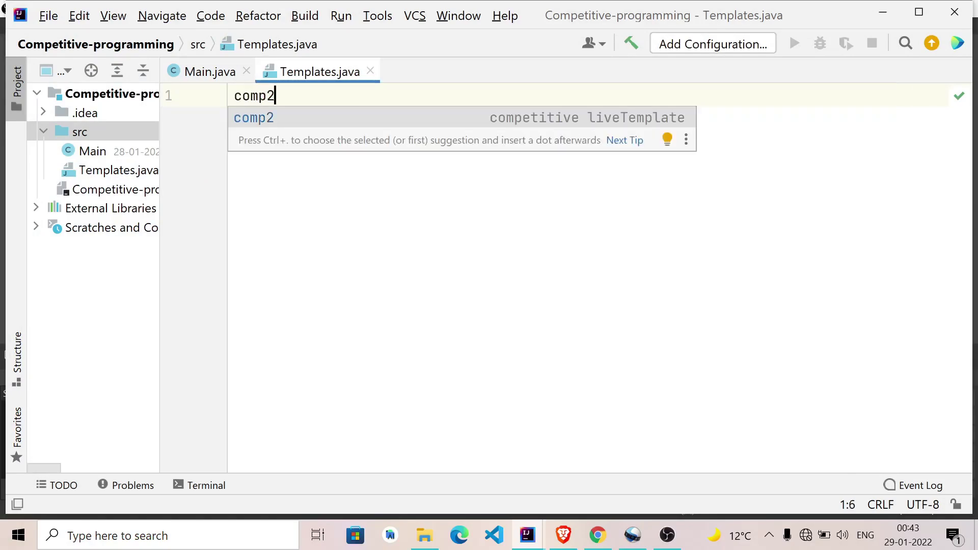
pyautogui.press('Tab')
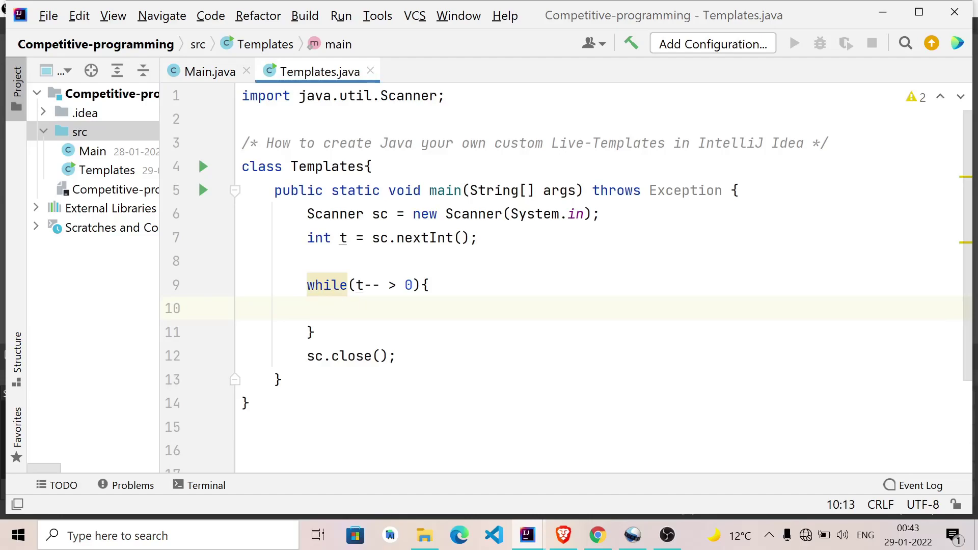
pyautogui.write('xjksnxlaj')
pyautogui.press('BackSpace')
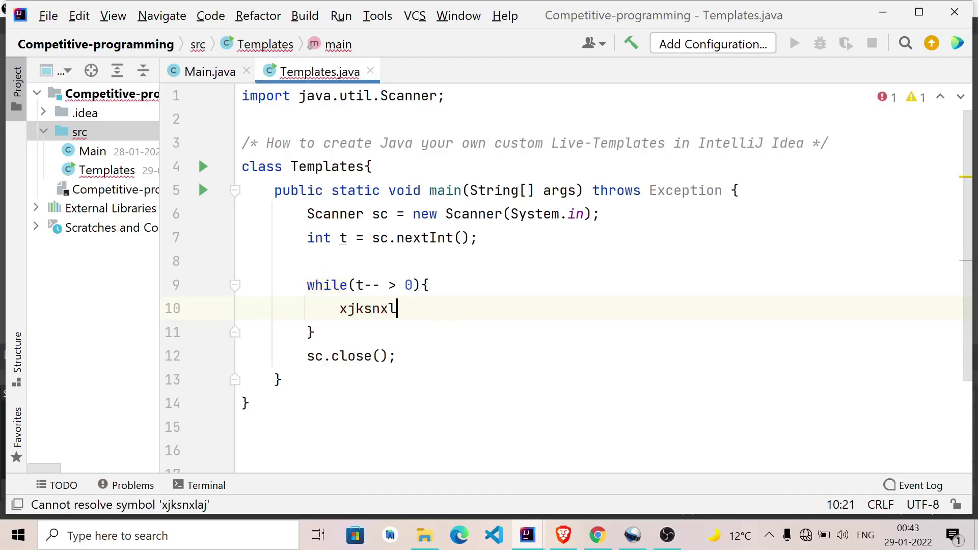
pyautogui.press('BackSpace')
pyautogui.press('BackSpace')
pyautogui.press('BackSpace')
pyautogui.press('BackSpace')
pyautogui.press('BackSpace')
pyautogui.press('BackSpace')
pyautogui.press('BackSpace')
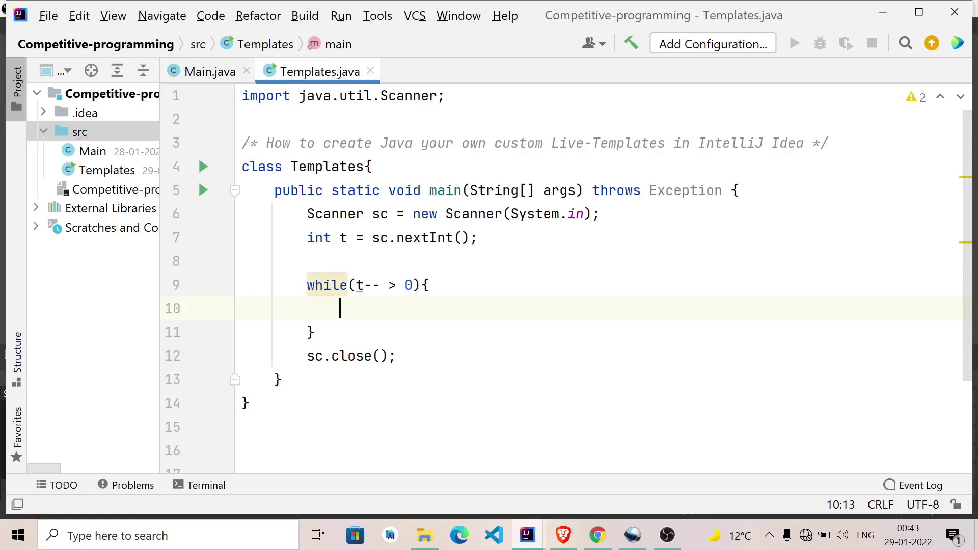